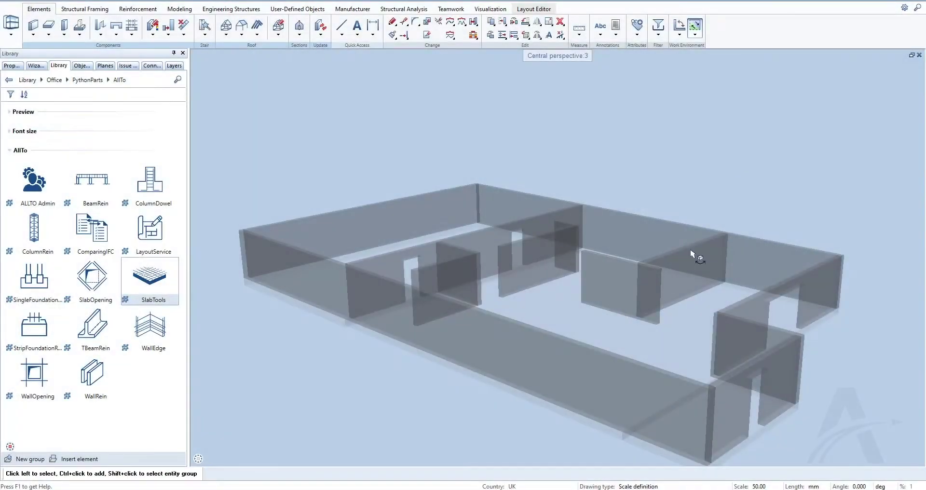
Step: Launch the ALLTO SlabTools additional reinforcement tool on the middle slab in the perspective view
mouse_move(697, 254)
middle_down()
mouse_move(650, 393)
mouse_move(651, 273)
middle_up()
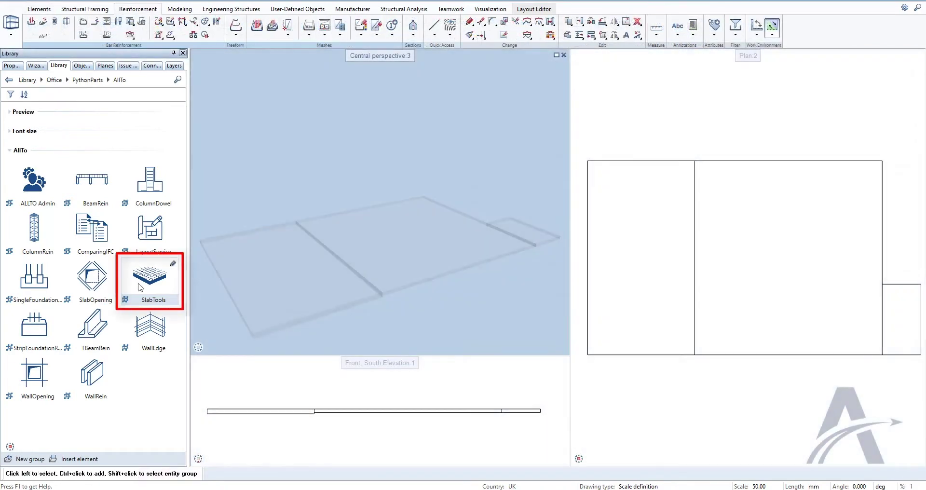
click(140, 288)
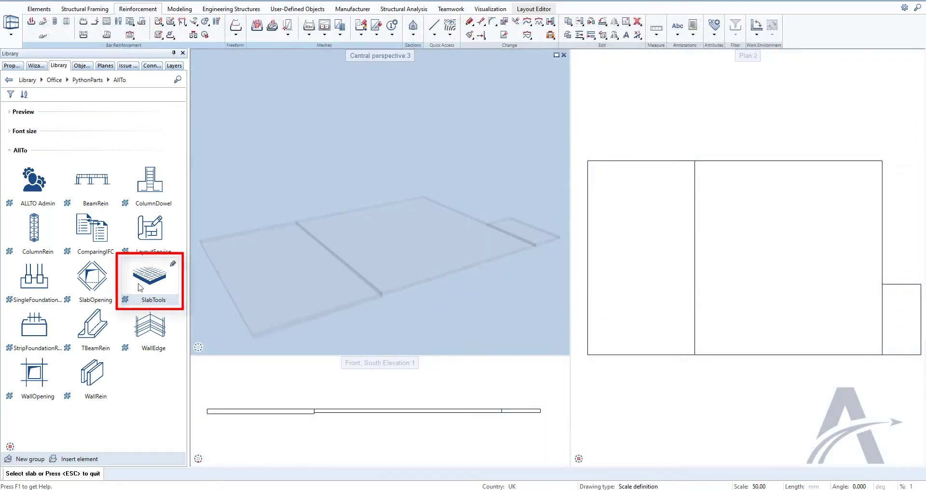
click(397, 235)
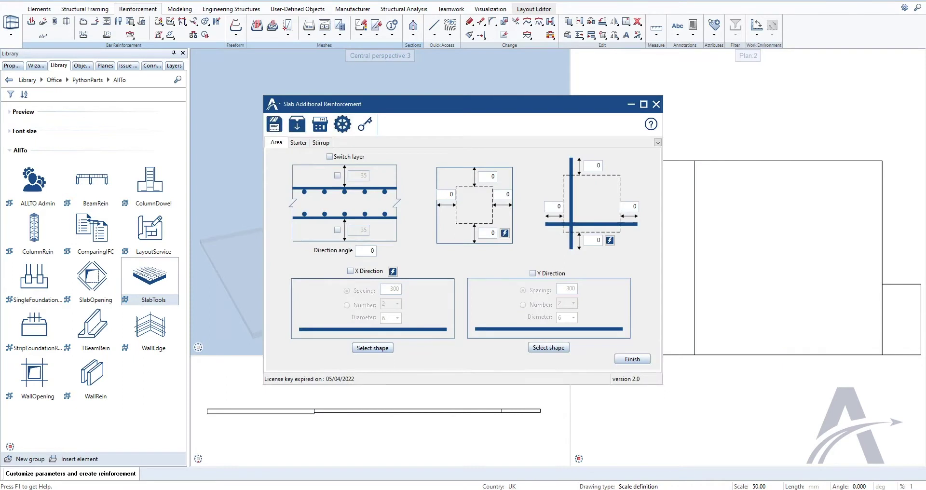
Step: Set maximum bar length 10000, an absolute overlap length of 1000, and joints at middle
click(345, 132)
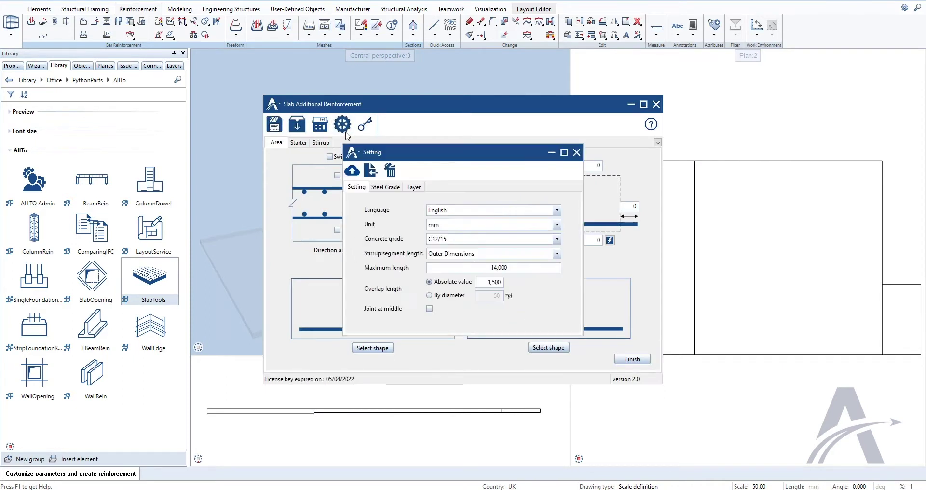
double_click(482, 264)
text(10000)
click(429, 296)
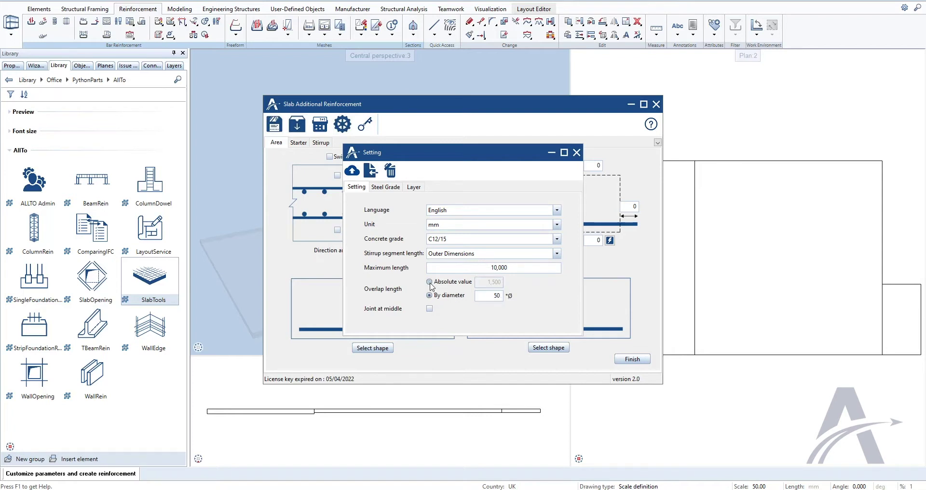
click(429, 282)
double_click(487, 283)
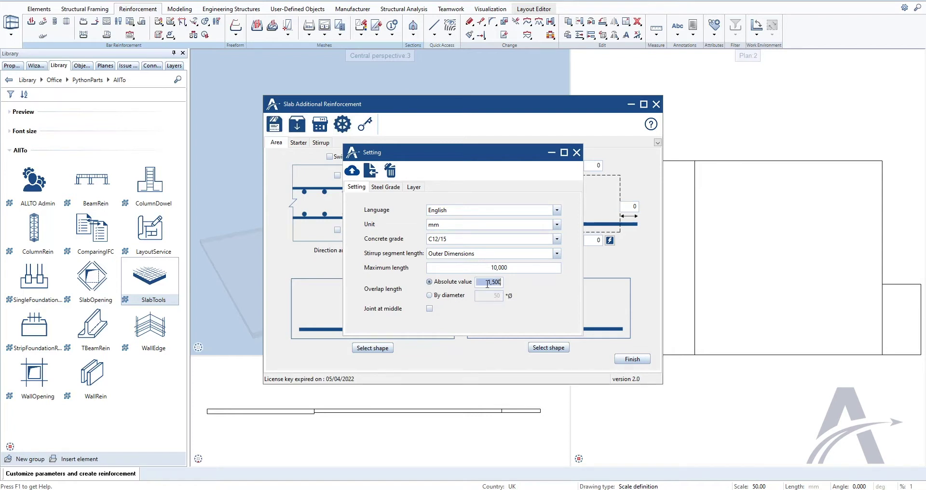
text(1000)
Step: Give the top and bottom mesh layers a custom cover of 50
click(577, 154)
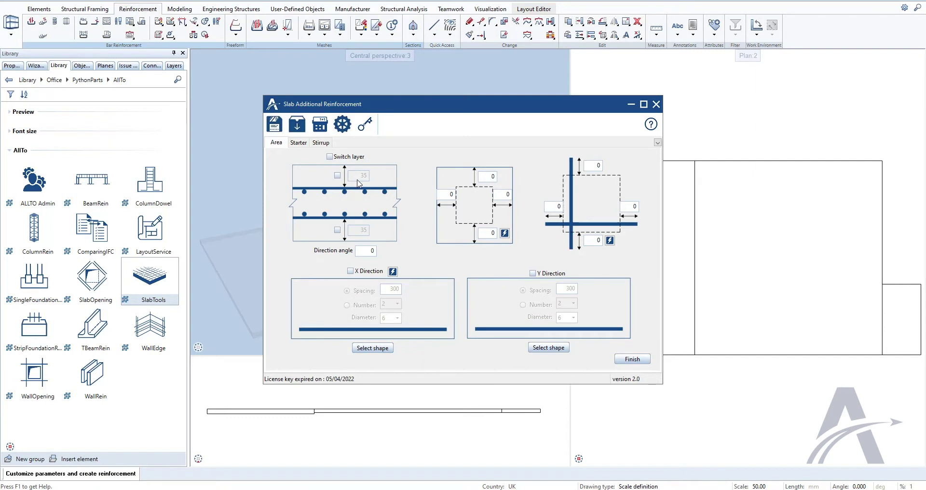
click(337, 176)
double_click(355, 176)
text(50)
click(338, 230)
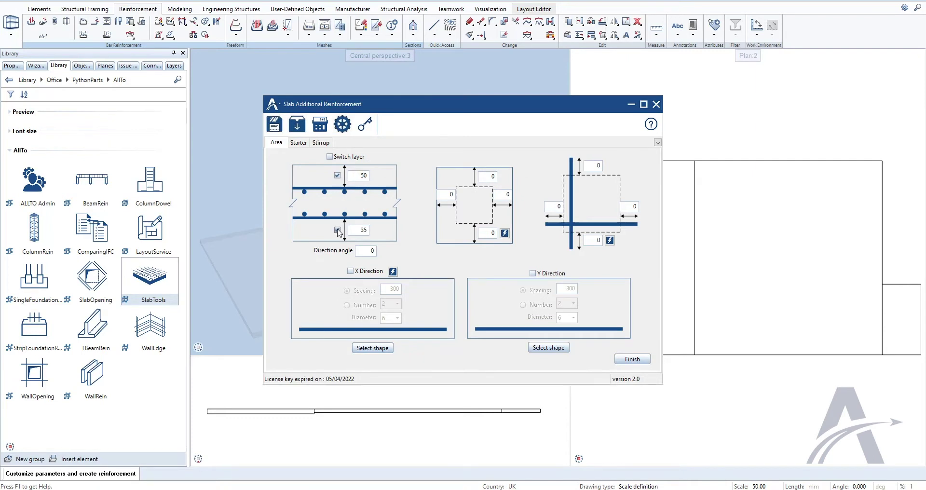
double_click(357, 230)
text(50)
Step: Offset the mesh area 50 from every slab edge, keeping the original layer order
click(330, 157)
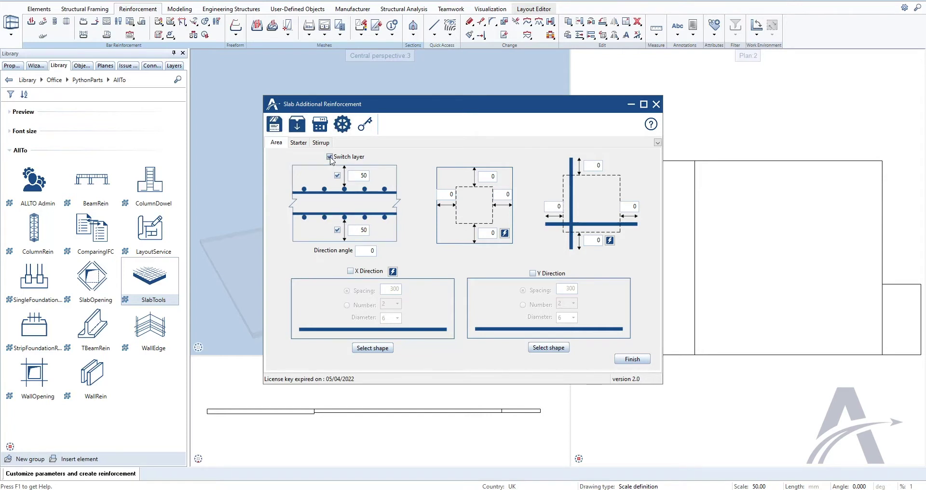
click(330, 157)
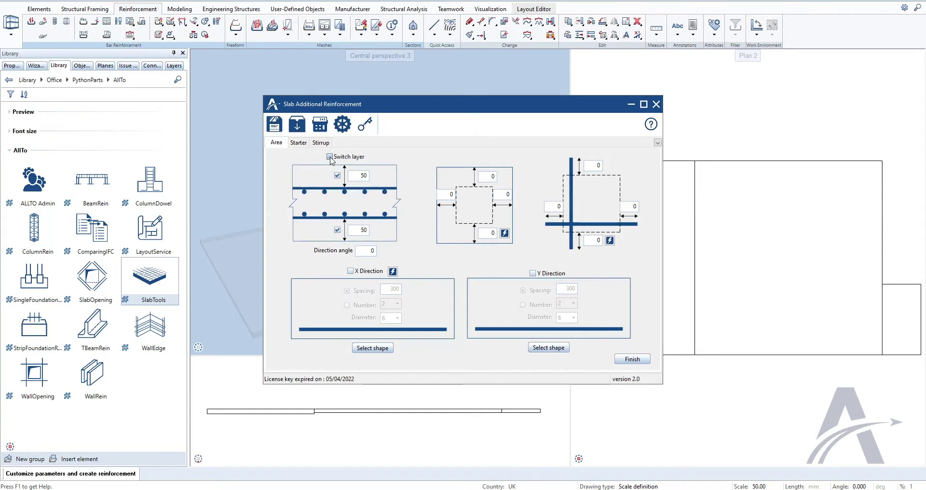
double_click(484, 234)
text(50)
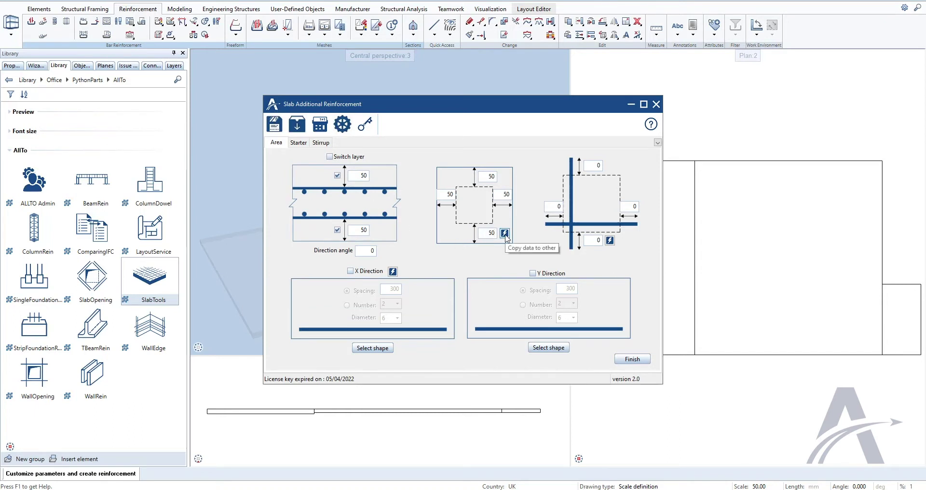
double_click(597, 240)
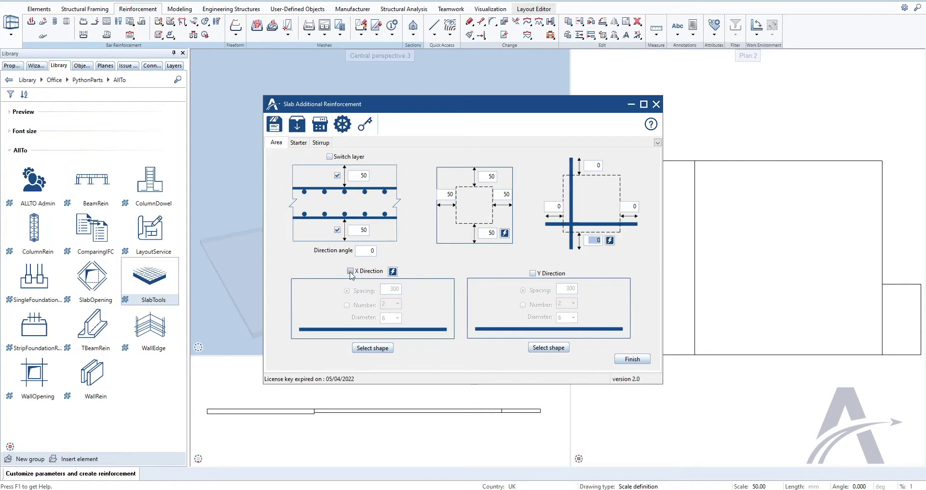
Step: Enable X-direction bars at 200 spacing with diameter 8
click(351, 271)
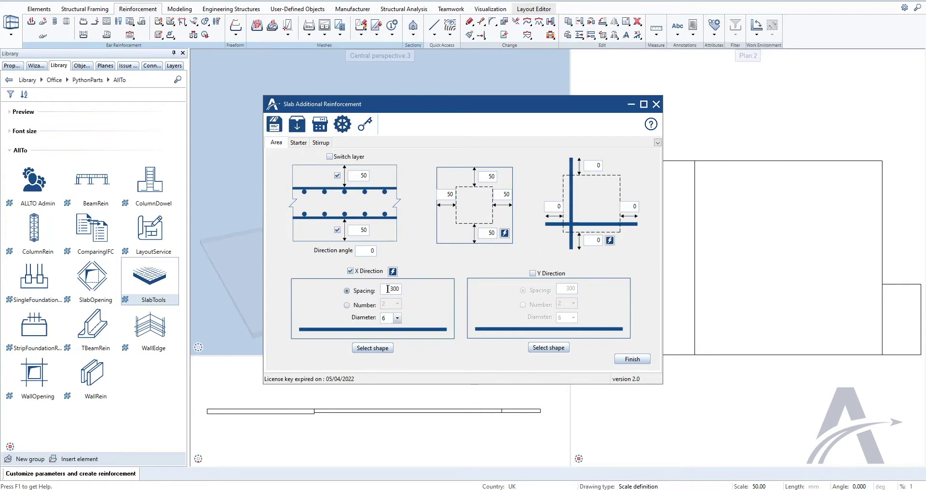
double_click(388, 290)
text(200)
click(347, 305)
click(398, 304)
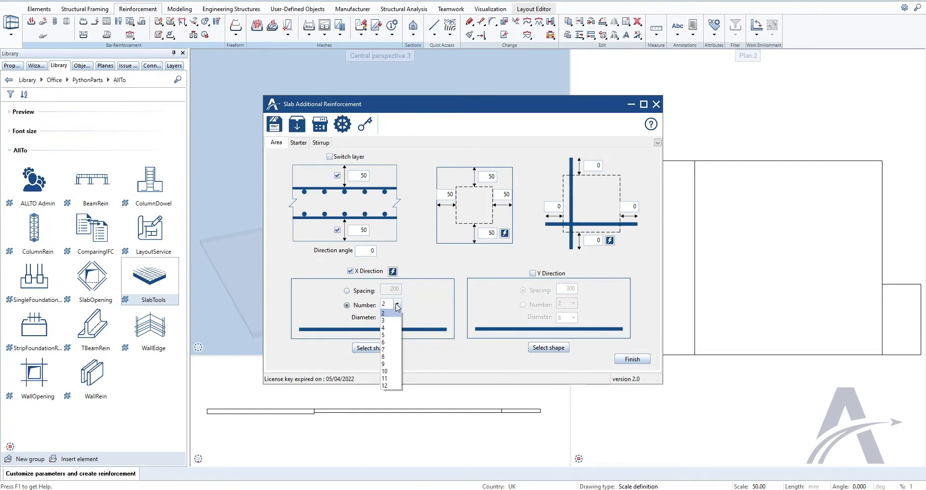
click(397, 305)
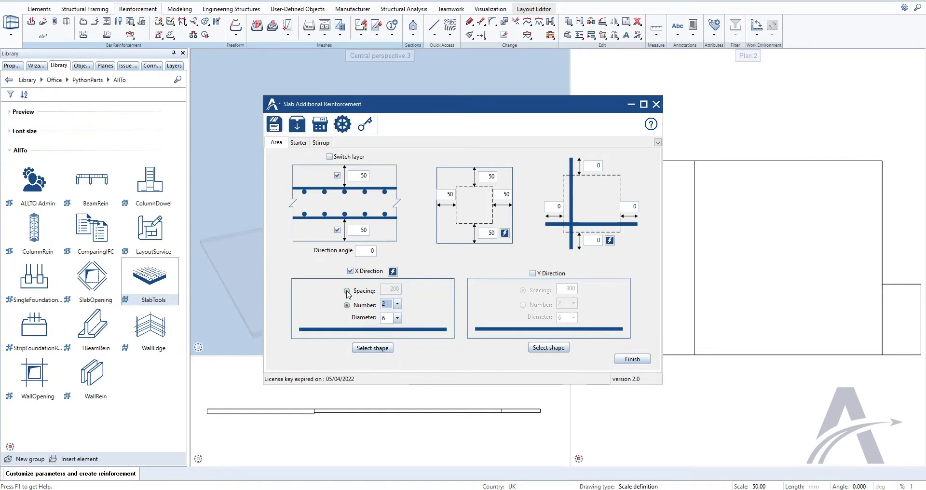
click(347, 291)
click(397, 318)
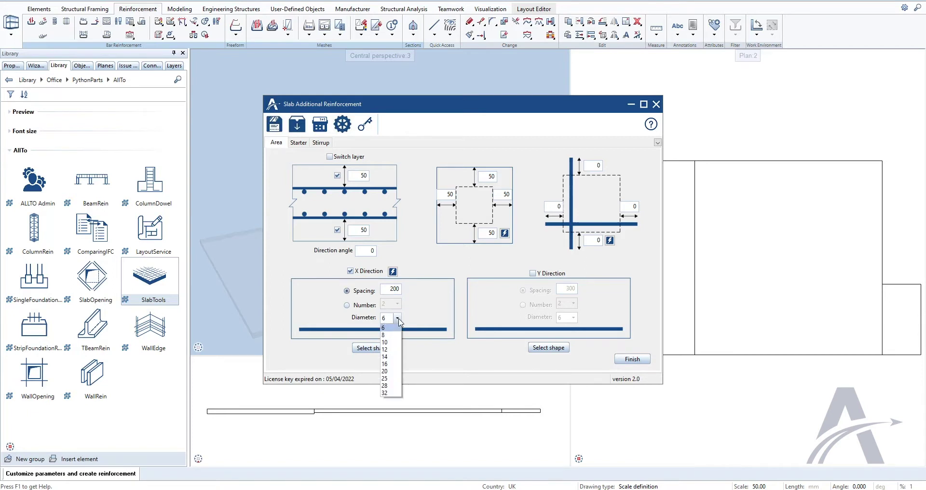
click(391, 335)
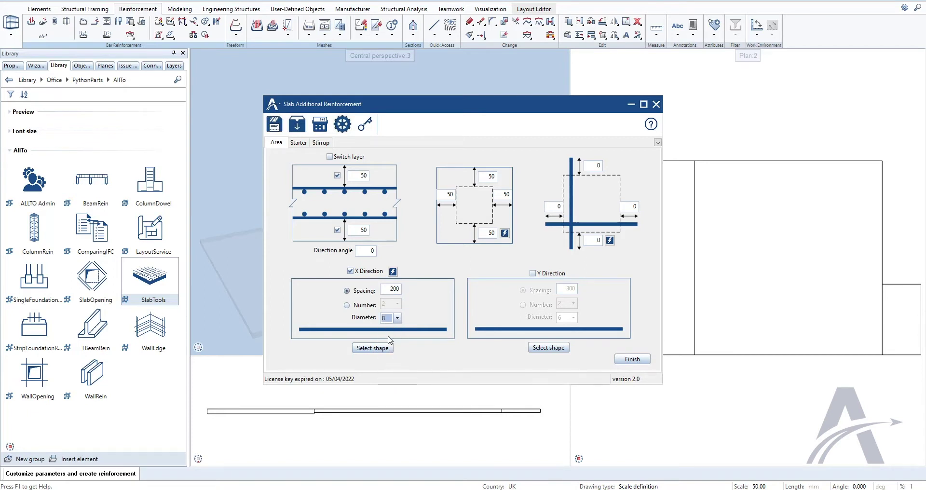
Step: Keep the default bar shape, enable Y-direction bars matching X, and start area placement
click(369, 352)
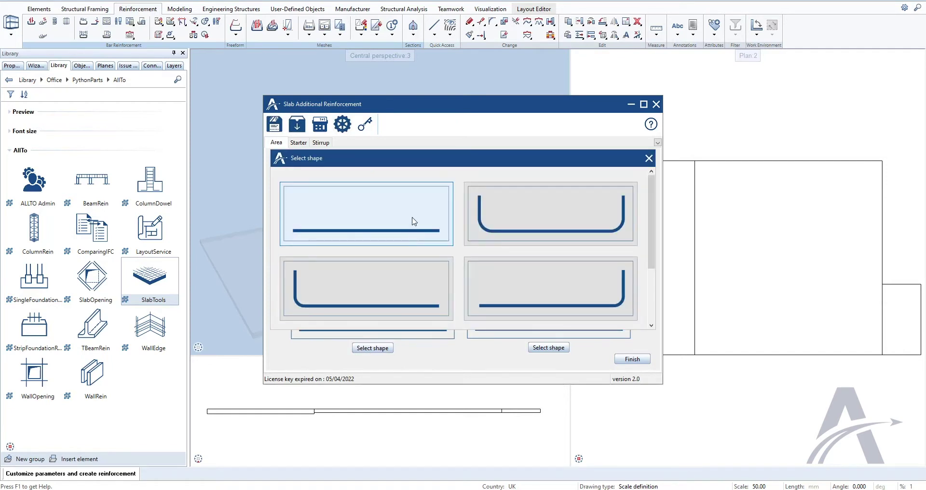
scroll(414, 221, down, 1)
scroll(414, 221, up, 1)
click(649, 159)
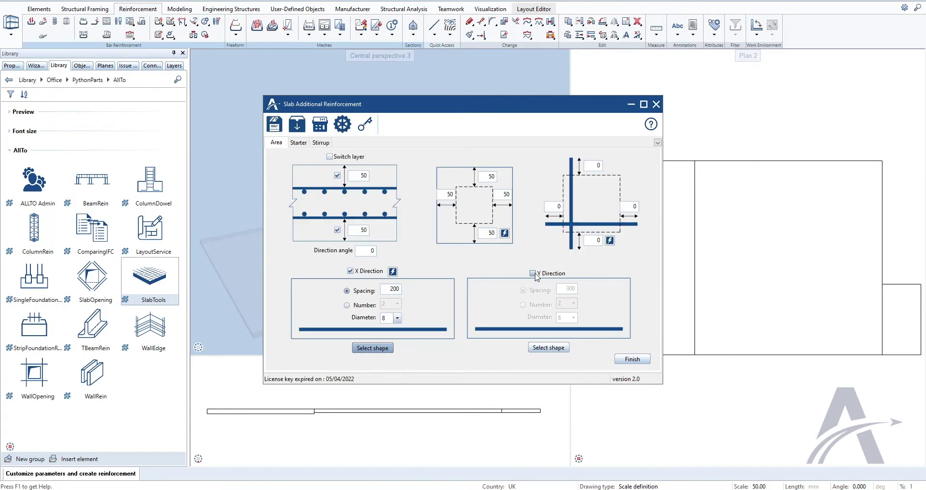
click(533, 273)
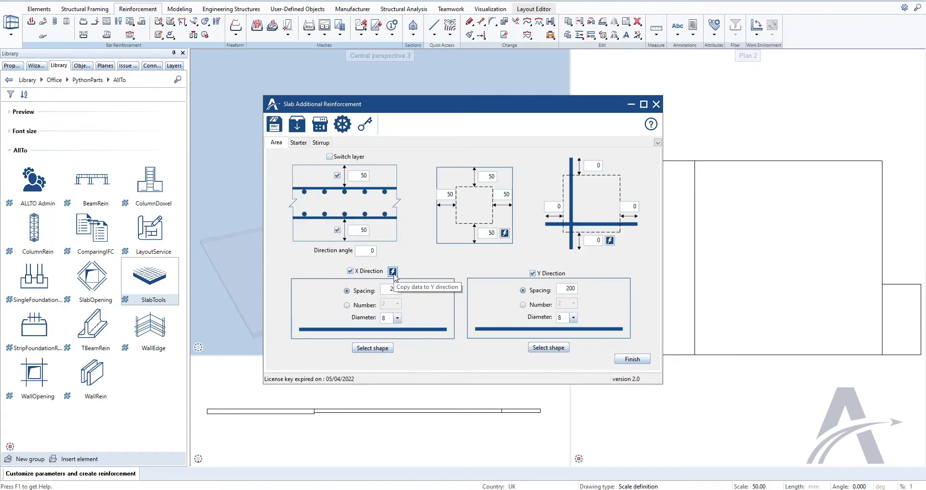
click(632, 361)
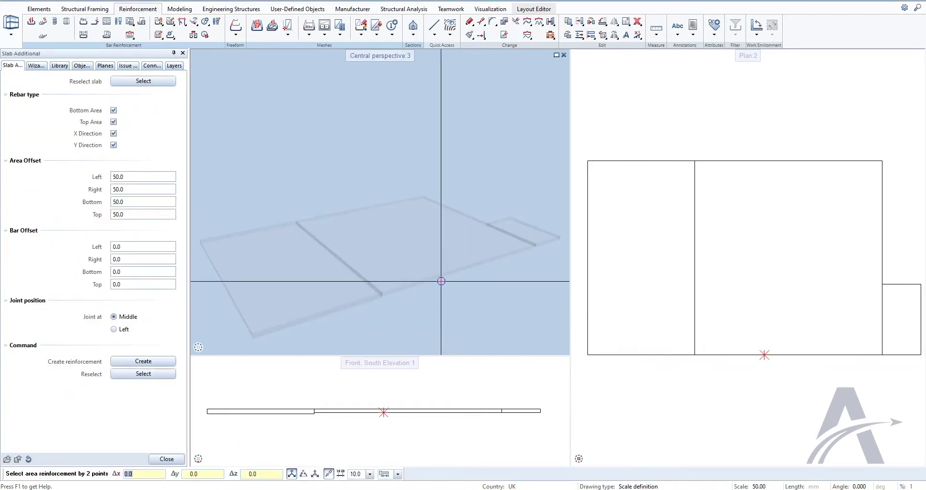
Step: Span the mesh across the middle slab corner to corner and set the joint position to Left
scroll(386, 290, up, 1)
click(374, 280)
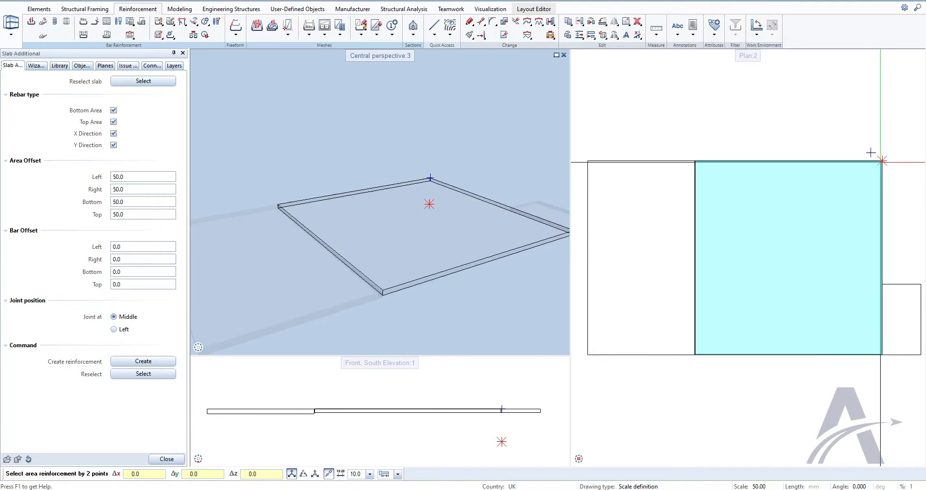
click(881, 161)
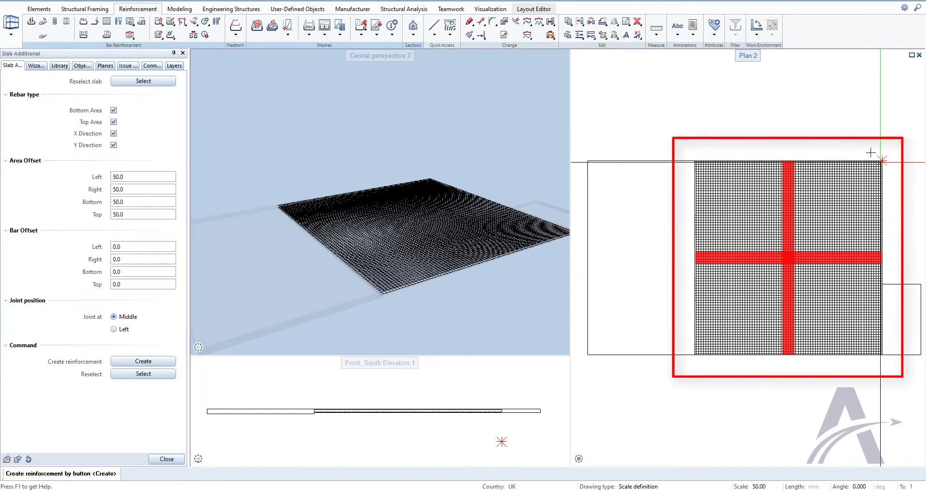
click(115, 331)
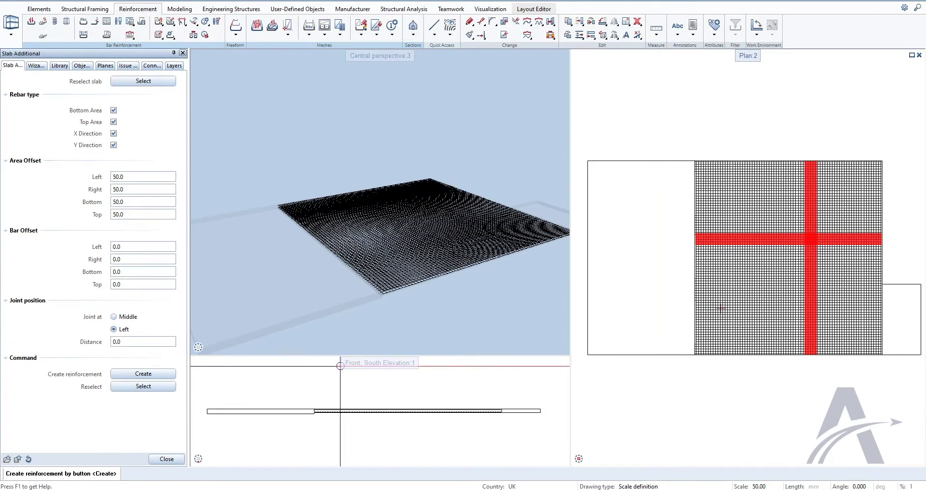
Step: Return joints to Middle after trying a 5000 distance, and show the Front elevation view
click(144, 342)
text(5000)
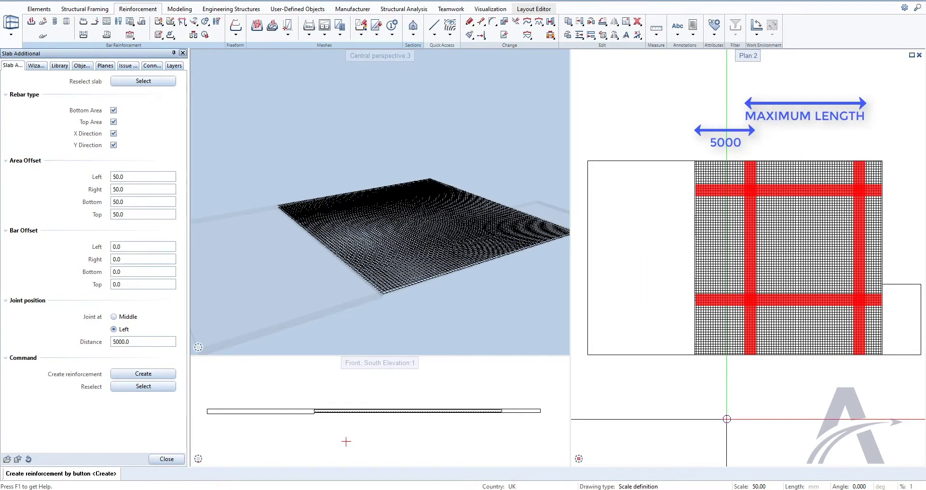
click(114, 317)
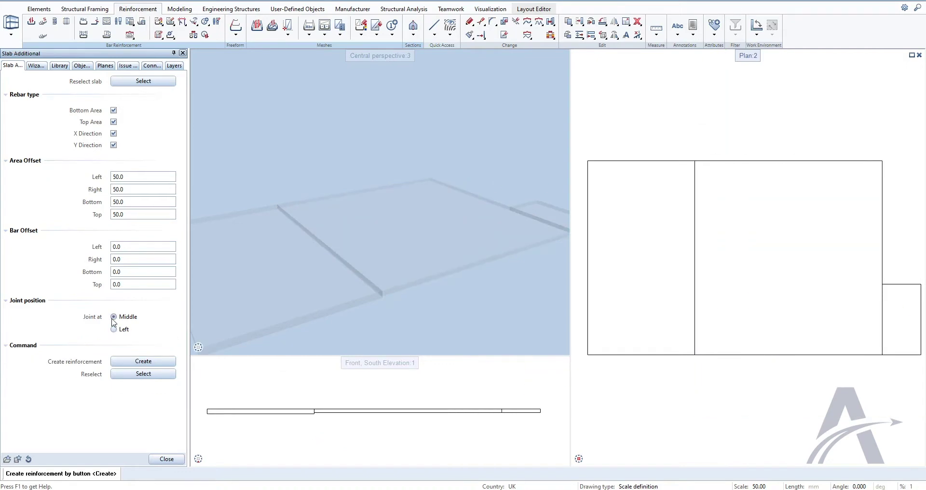
mouse_move(216, 316)
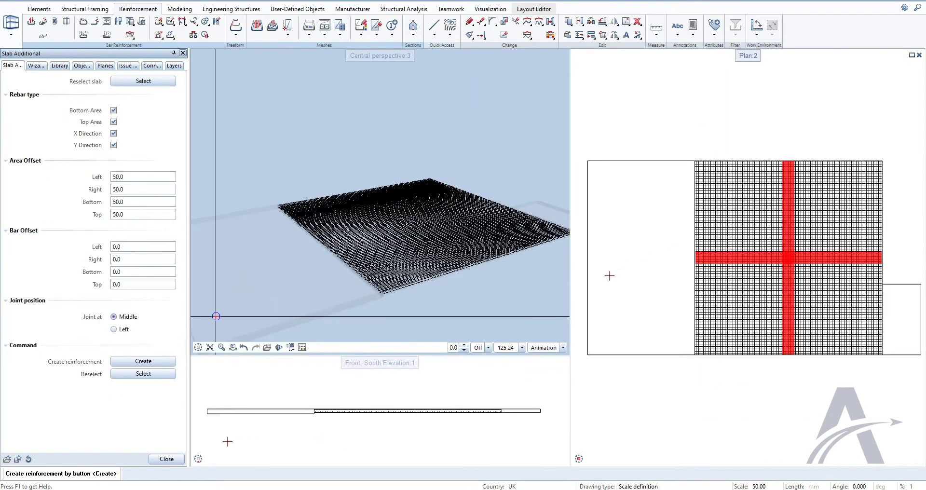
click(211, 336)
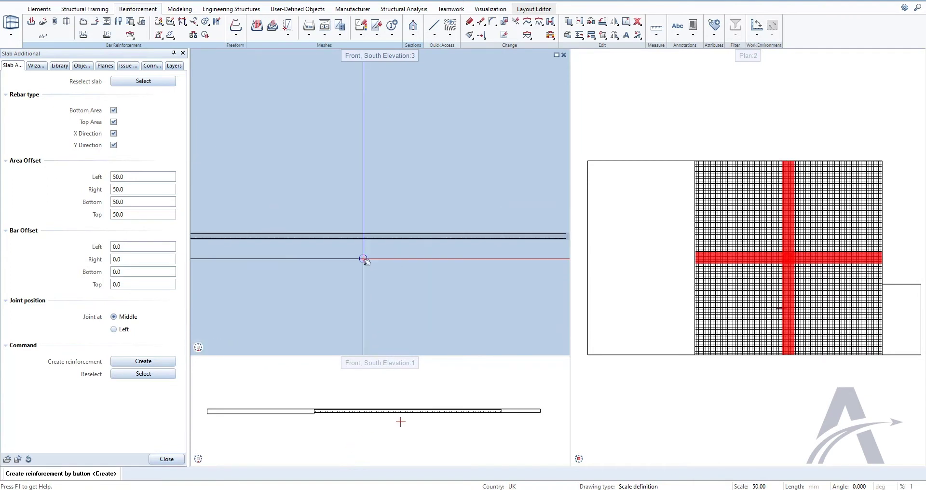
scroll(363, 259, down, 2)
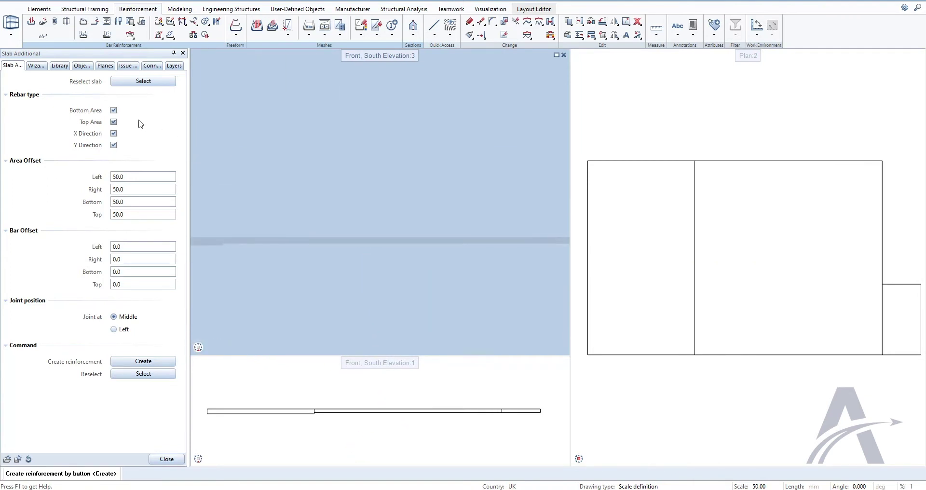
Step: Turn off Top Area, set Bar Offset Left to 1000, and create the bottom-only mesh
click(114, 122)
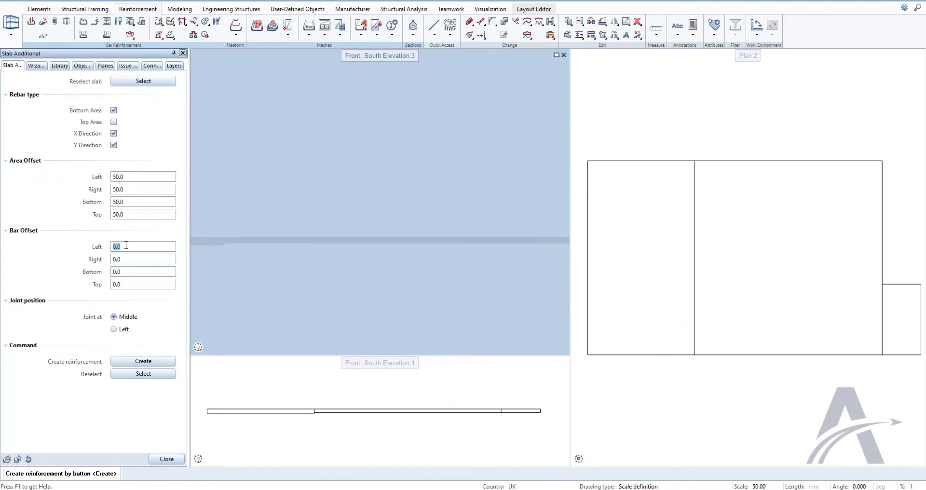
text(1000)
key(Return)
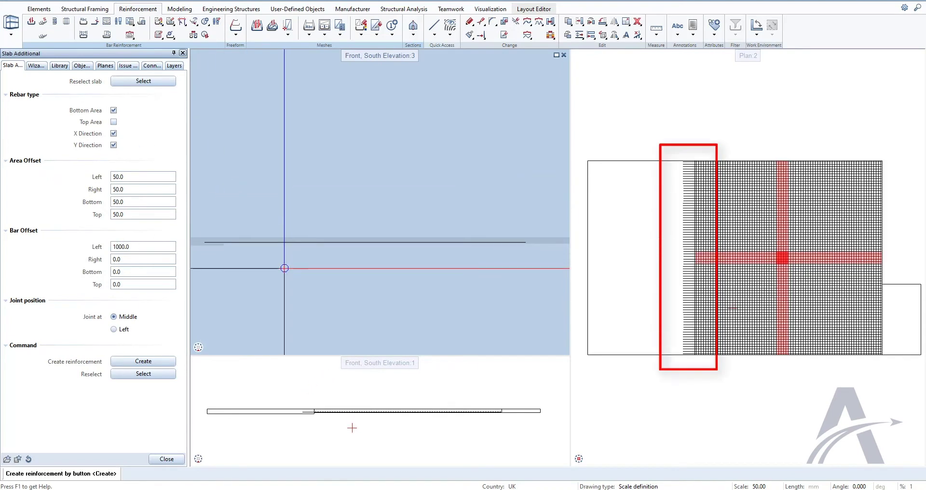
click(139, 363)
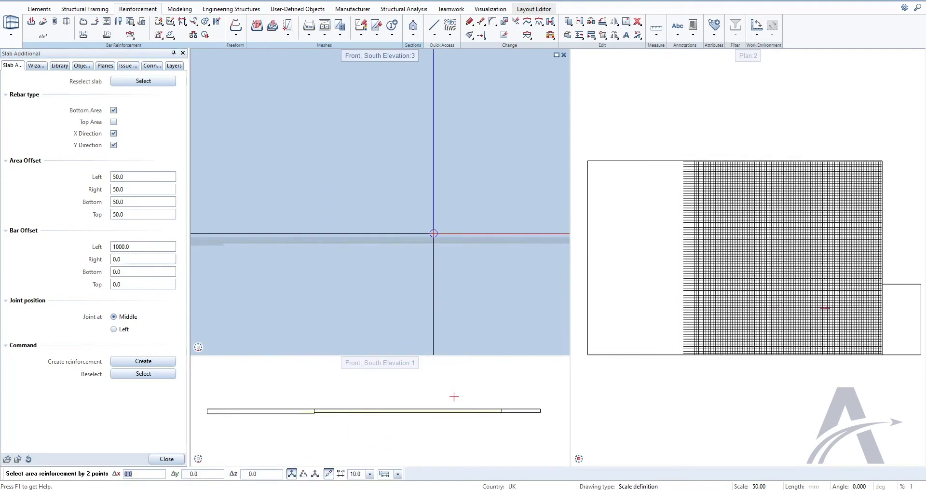
Step: Zoom and pan the enlarged front elevation to inspect the slab edge
click(556, 55)
scroll(341, 325, up, 3)
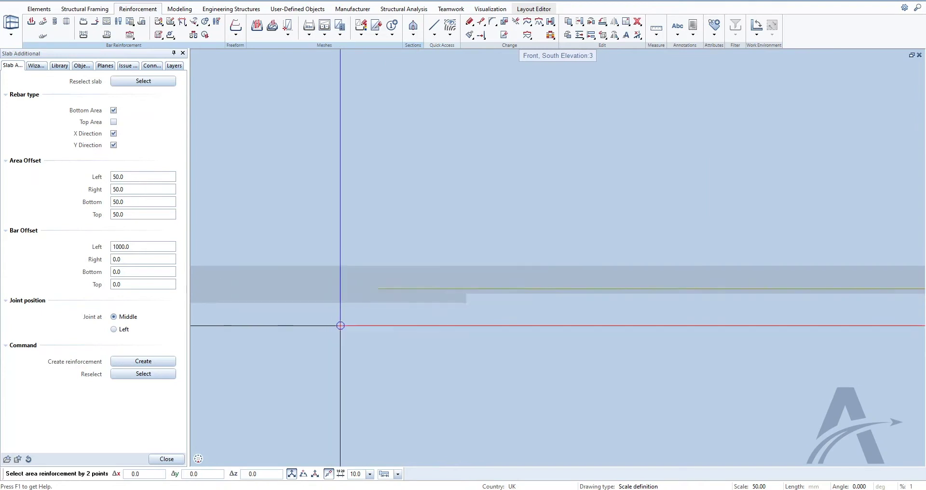
scroll(482, 300, up, 2)
scroll(561, 285, up, 2)
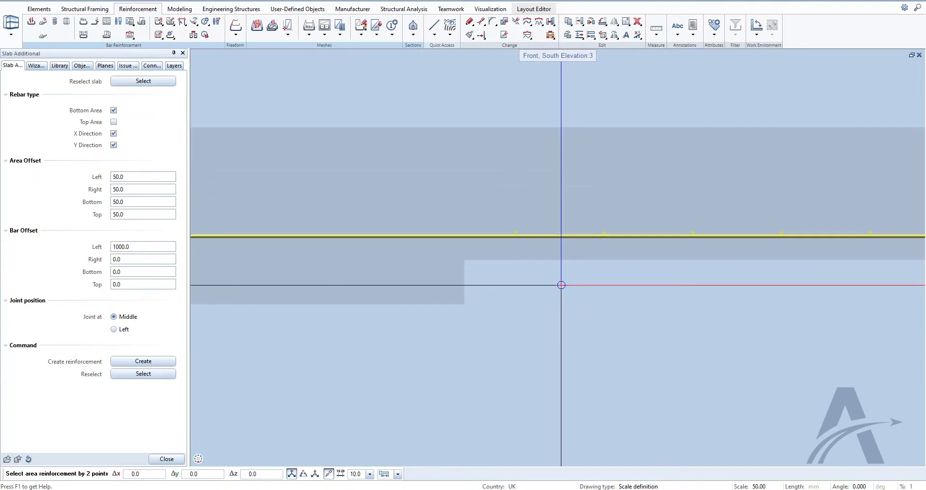
scroll(561, 285, down, 3)
scroll(653, 336, down, 2)
scroll(835, 331, down, 2)
mouse_move(599, 331)
middle_down()
mouse_move(569, 348)
mouse_move(621, 315)
middle_up()
scroll(630, 326, down, 2)
scroll(631, 327, up, 4)
scroll(631, 326, down, 4)
scroll(537, 352, up, 2)
click(912, 54)
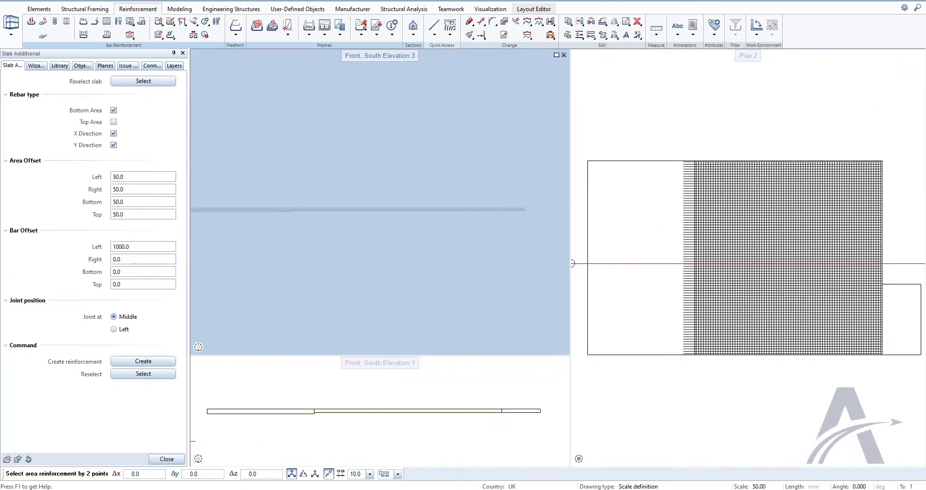
Step: Pick the two mesh area corners in Plan 2, then re-enable Top Area
middle_drag(859, 396, 748, 397)
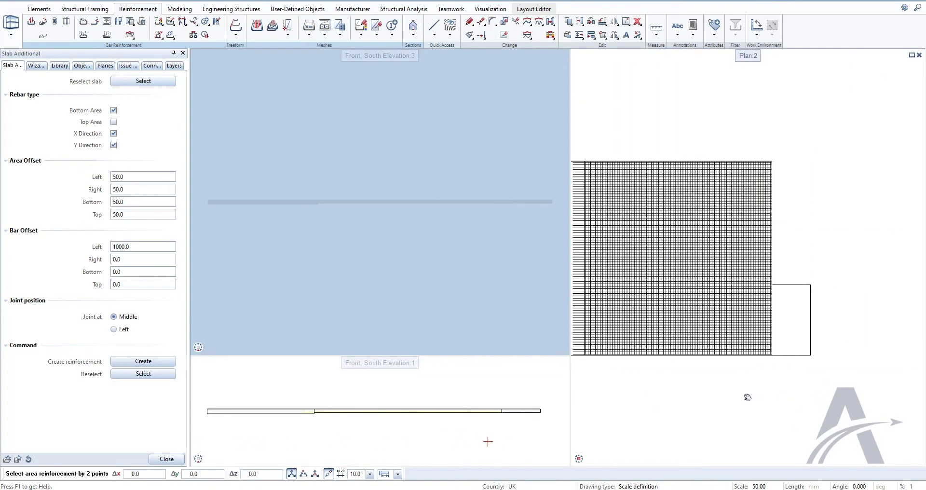
scroll(720, 389, up, 3)
scroll(719, 382, up, 1)
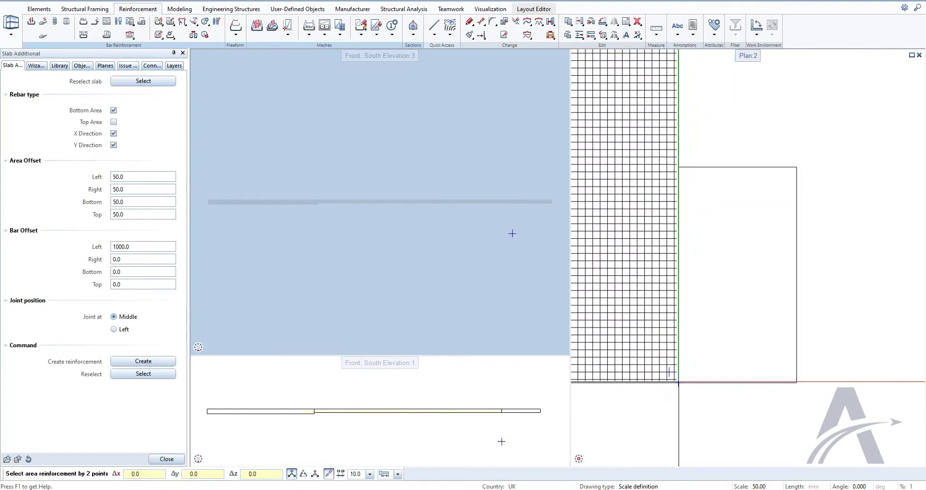
click(673, 377)
click(791, 162)
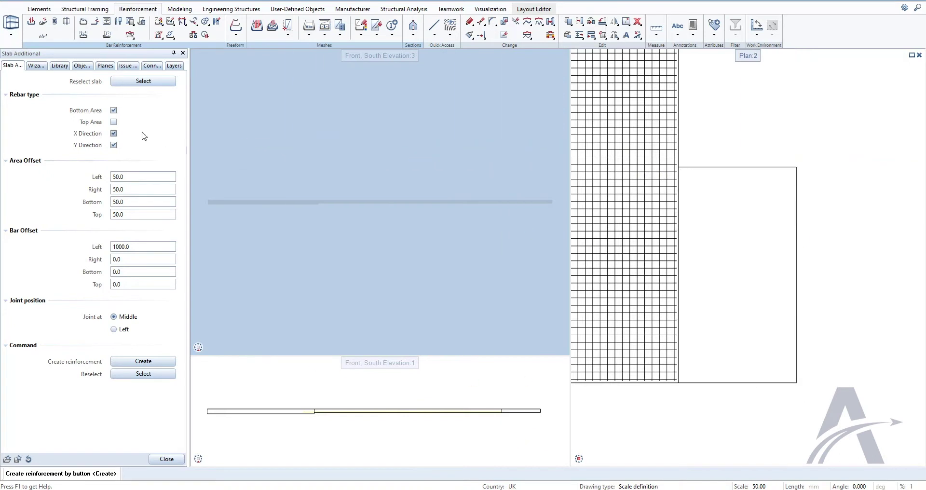
click(114, 122)
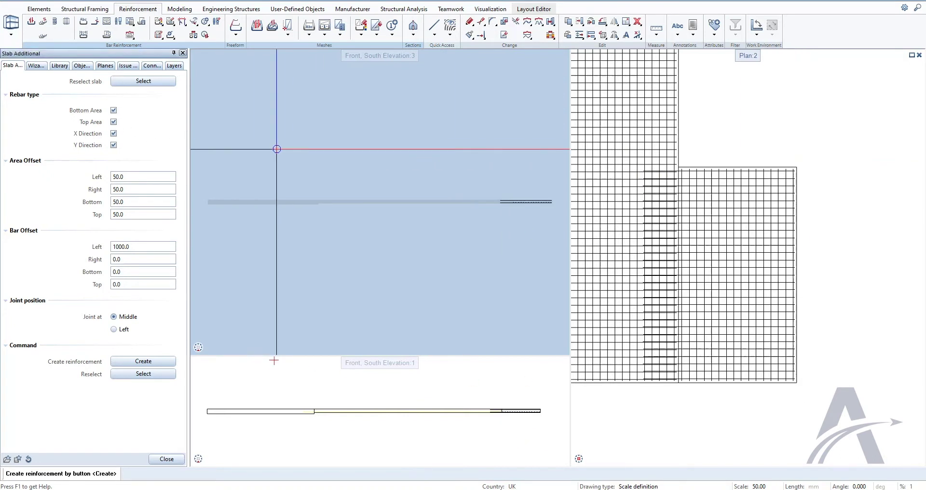
Step: Create another area mesh from the slab's top-right corner and reset Bar Offset Left to 0
click(144, 362)
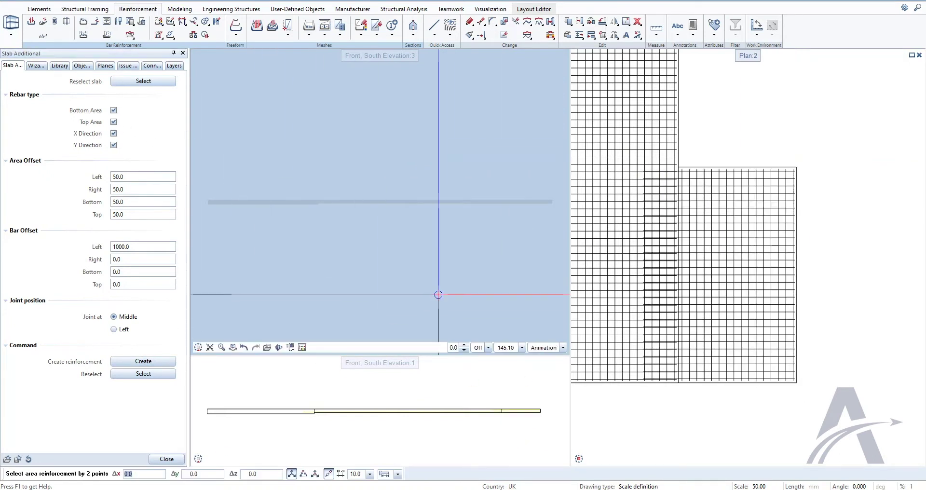
scroll(652, 373, down, 2)
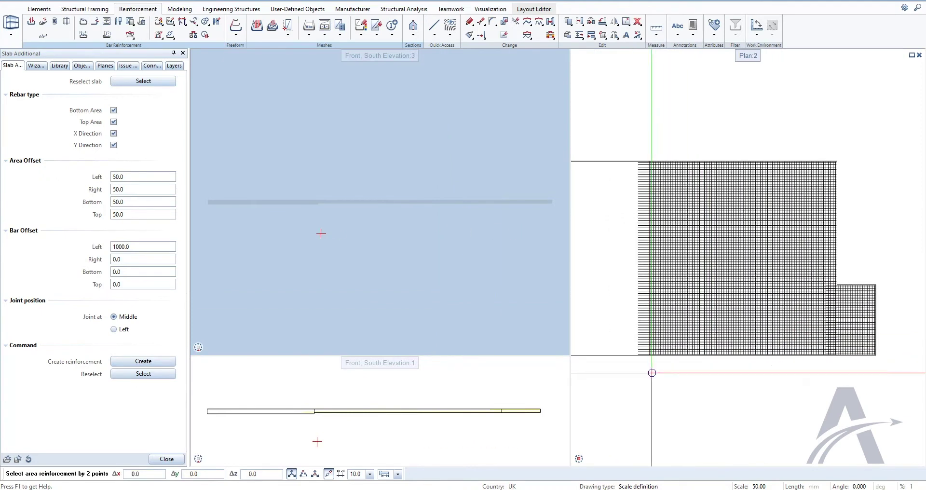
scroll(652, 373, down, 1)
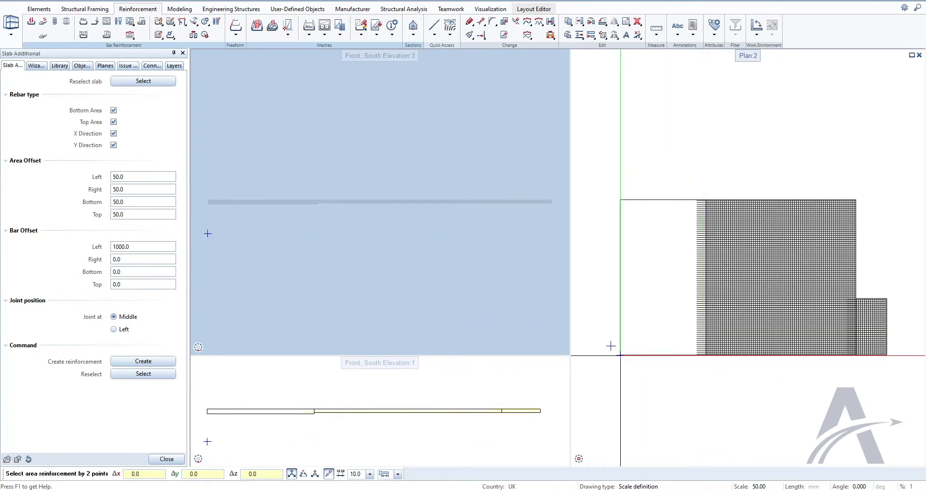
scroll(825, 201, up, 5)
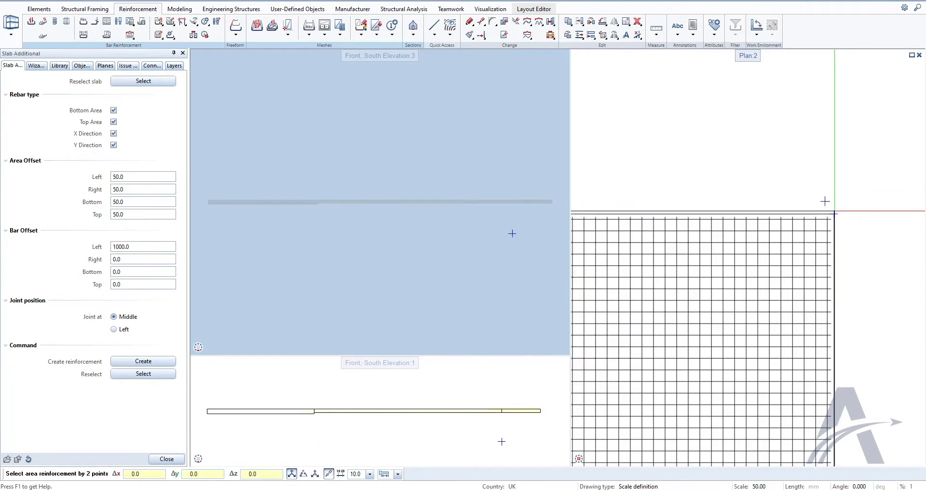
click(825, 201)
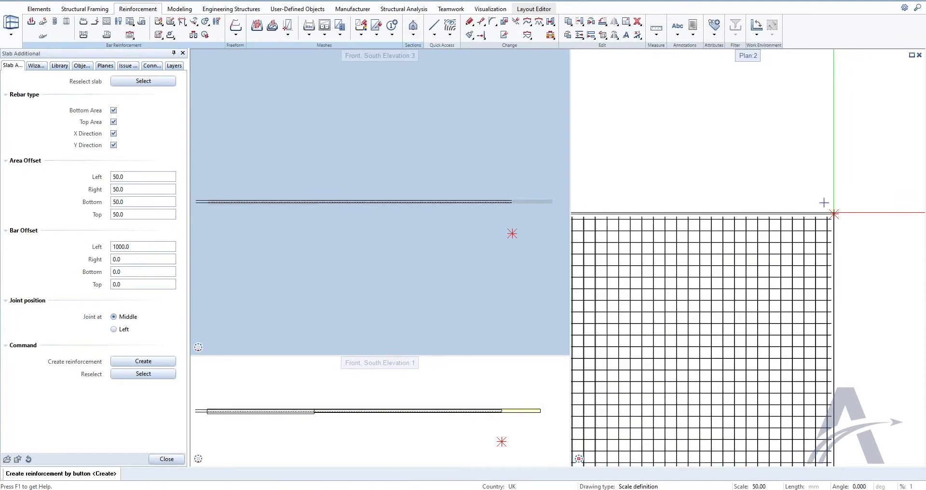
click(141, 248)
text(0)
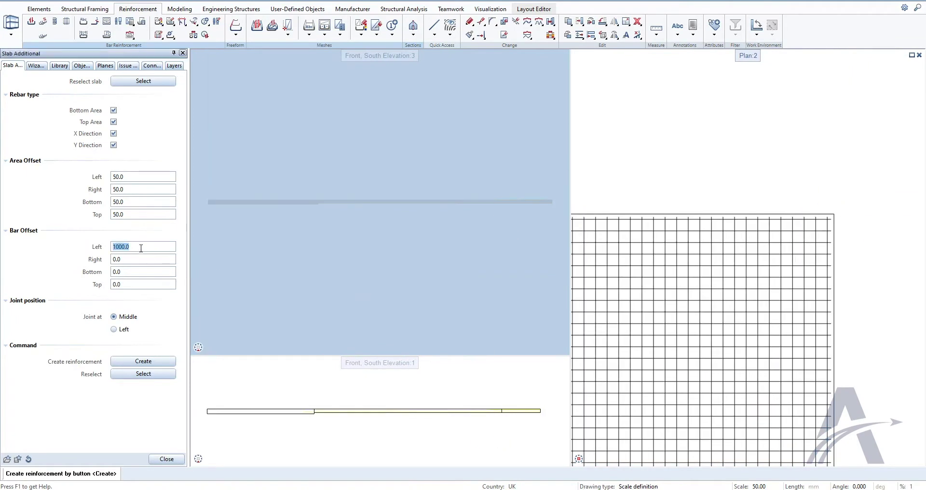
Step: Place a top-only mesh between two slab points, then switch the bottom layer back on
click(114, 111)
click(143, 362)
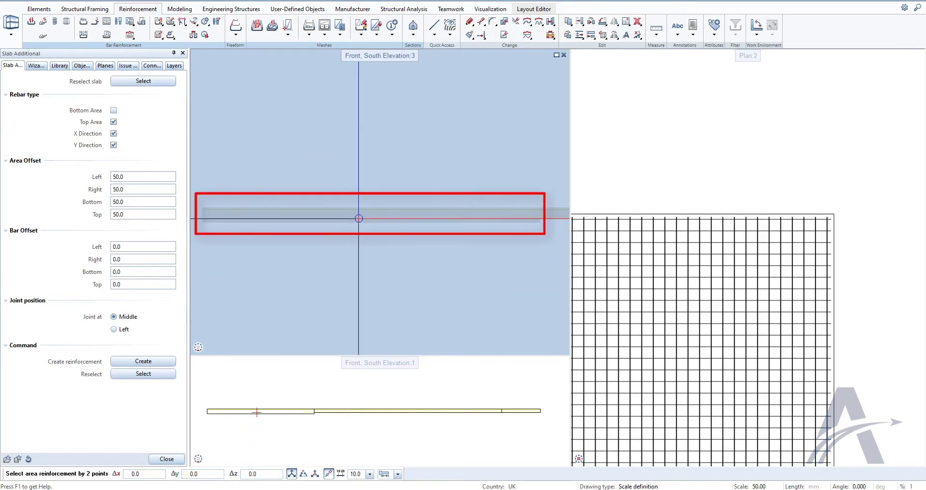
click(399, 222)
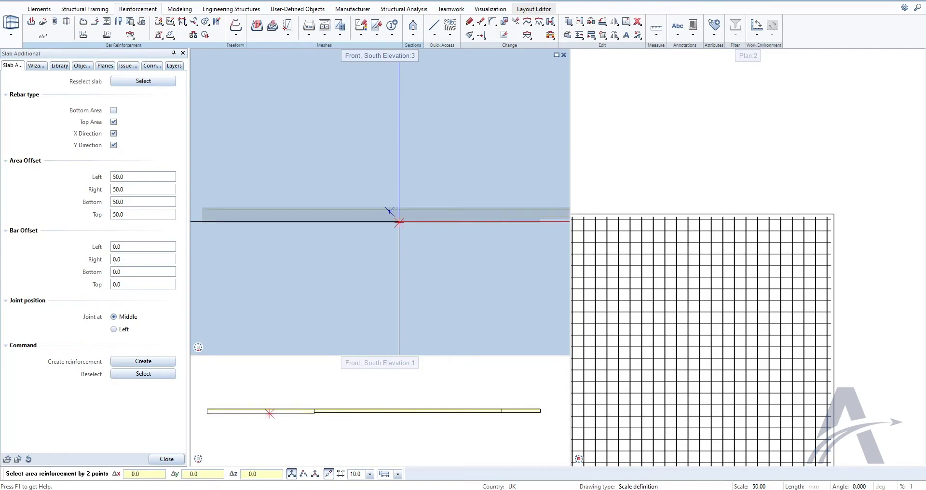
scroll(662, 348, down, 3)
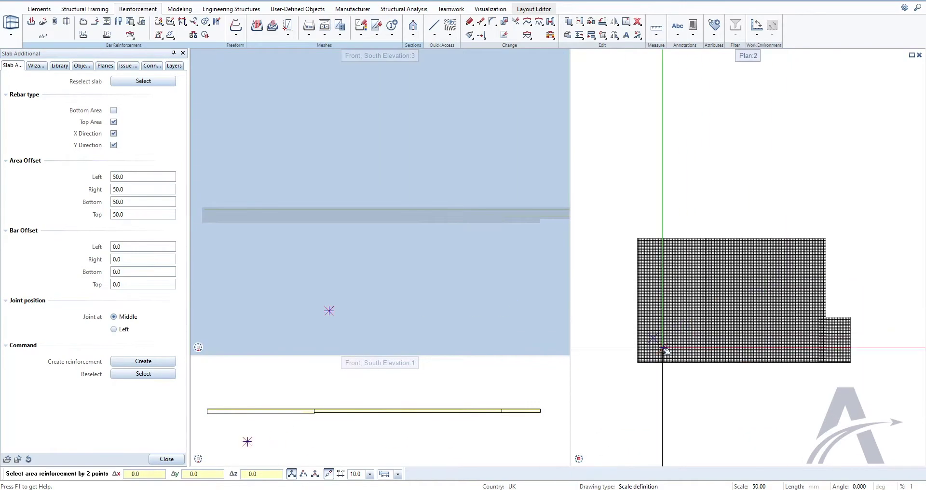
scroll(664, 349, up, 3)
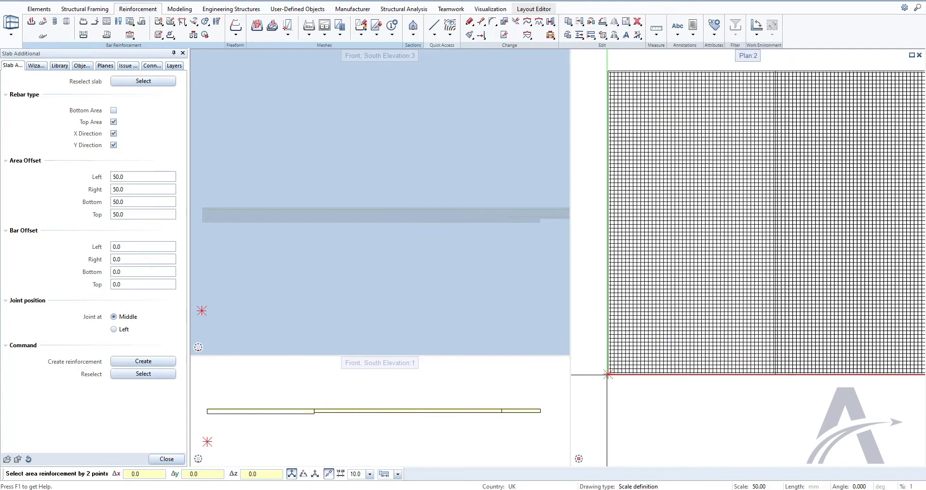
scroll(724, 201, up, 2)
scroll(732, 159, up, 2)
scroll(723, 105, up, 1)
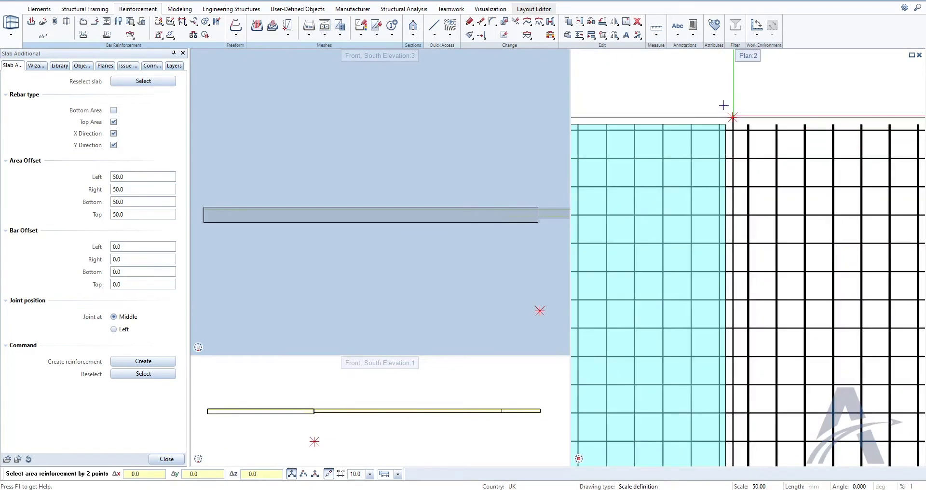
click(733, 117)
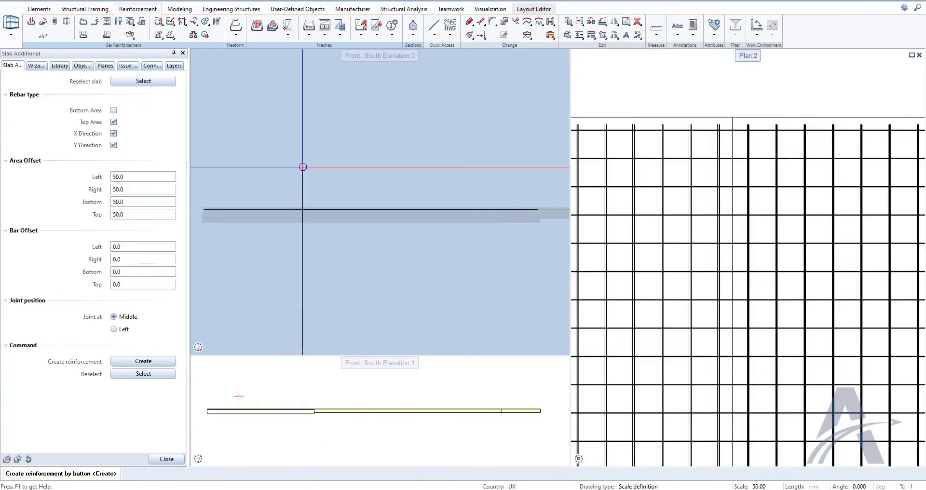
click(114, 111)
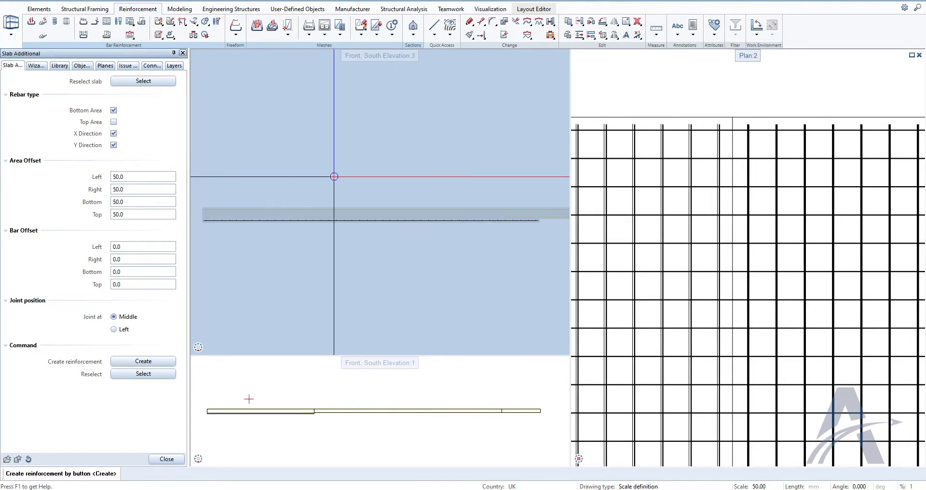
click(129, 363)
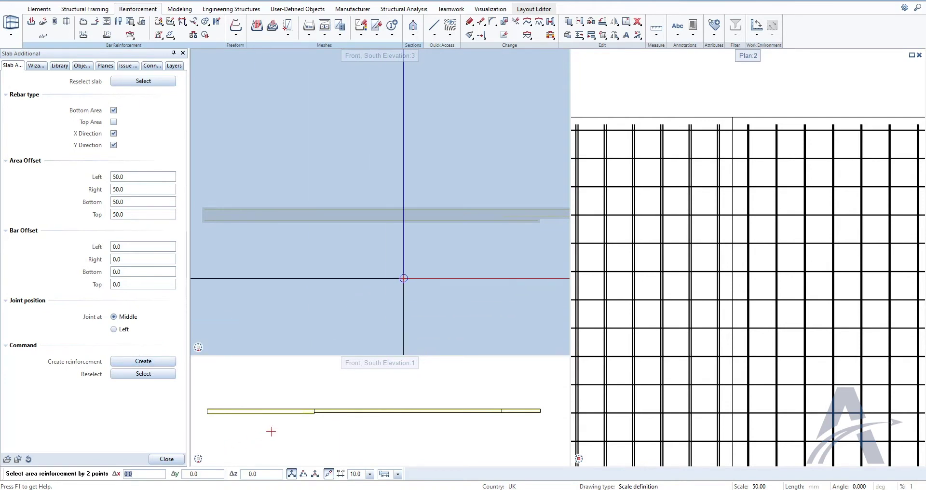
Step: Exit the slab tool and view the meshes in 3D in the enlarged elevation
key(Escape)
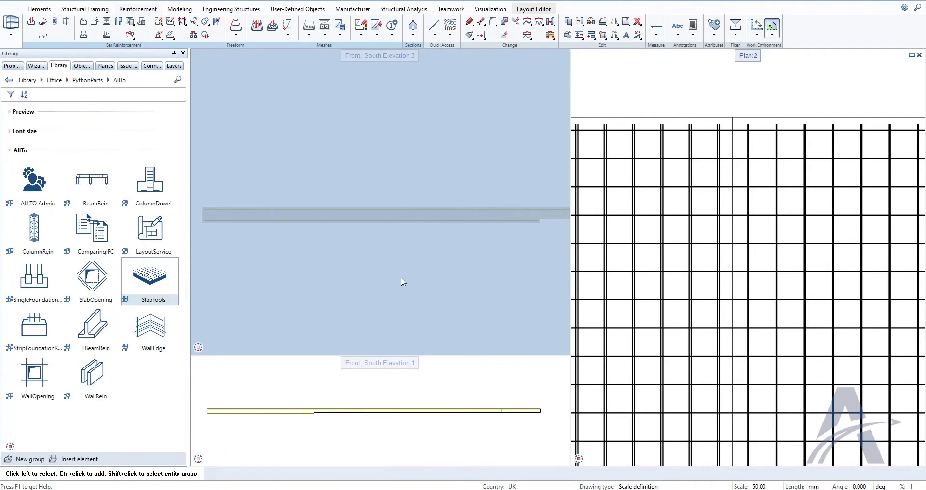
click(559, 57)
mouse_move(602, 341)
shift+middle_down()
mouse_move(649, 331)
mouse_move(569, 319)
mouse_move(480, 399)
mouse_move(602, 392)
mouse_move(616, 374)
mouse_move(666, 405)
mouse_move(794, 391)
mouse_move(676, 325)
mouse_move(674, 365)
shift+middle_up()
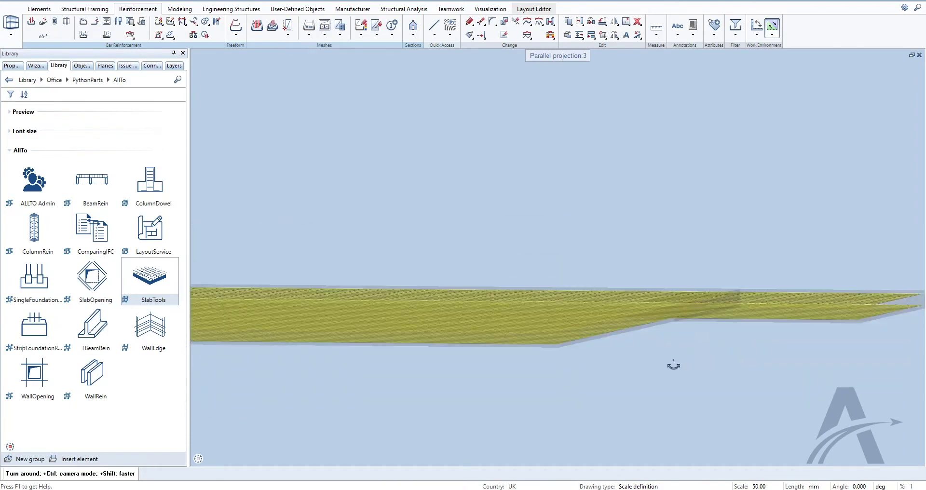
middle_click(674, 366)
Step: Show Plan 2 full-size, zoom in, and check one mesh's properties
click(912, 55)
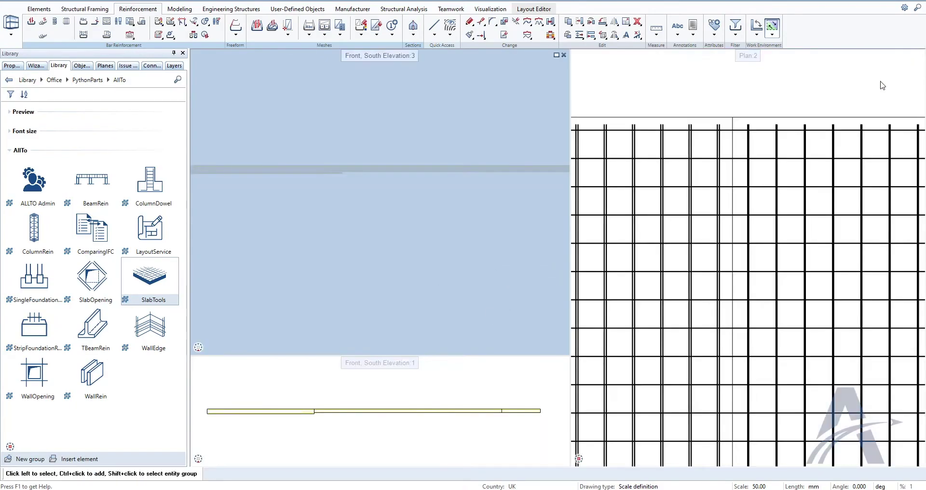
click(915, 57)
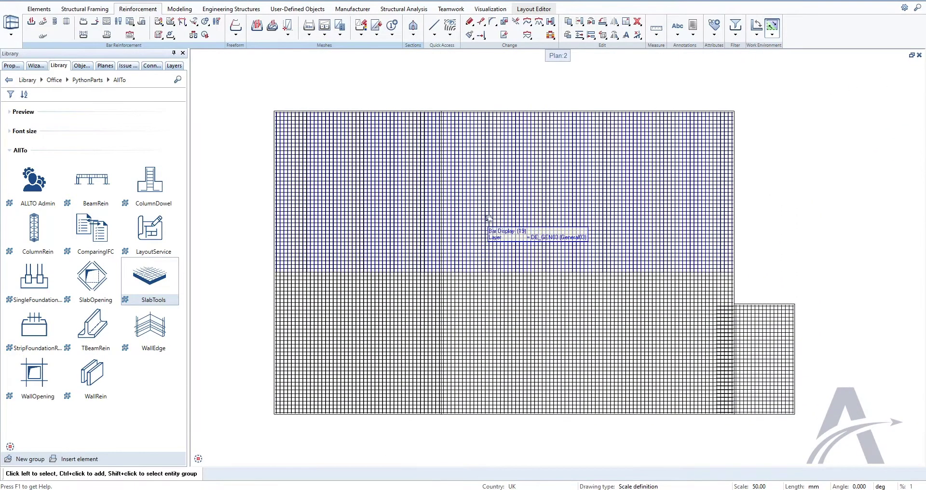
scroll(622, 164, up, 1)
scroll(603, 156, up, 1)
double_click(598, 154)
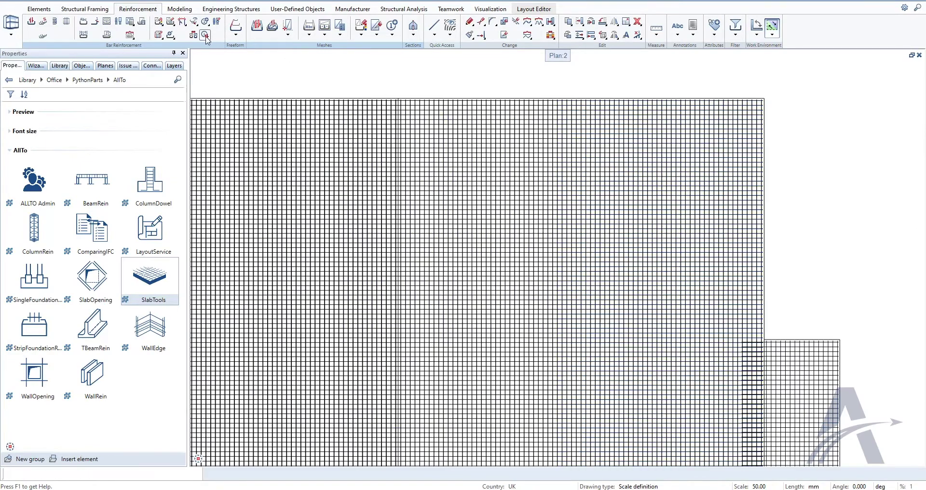
click(357, 121)
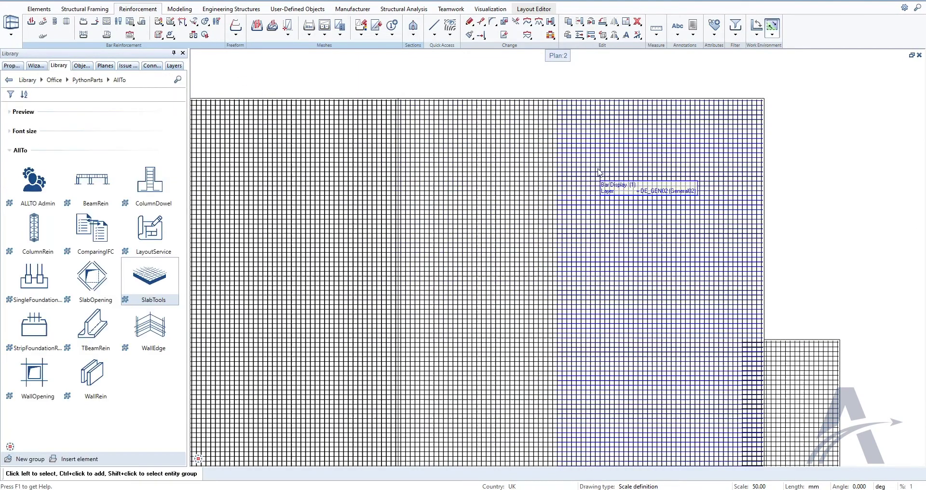
Step: Place the 80ø8 partial bar schemas of the mesh above the slab
click(646, 138)
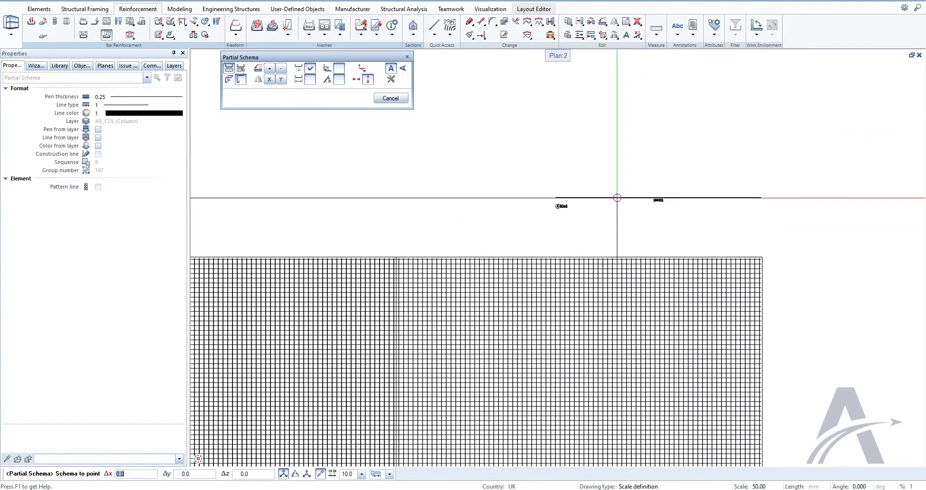
click(616, 196)
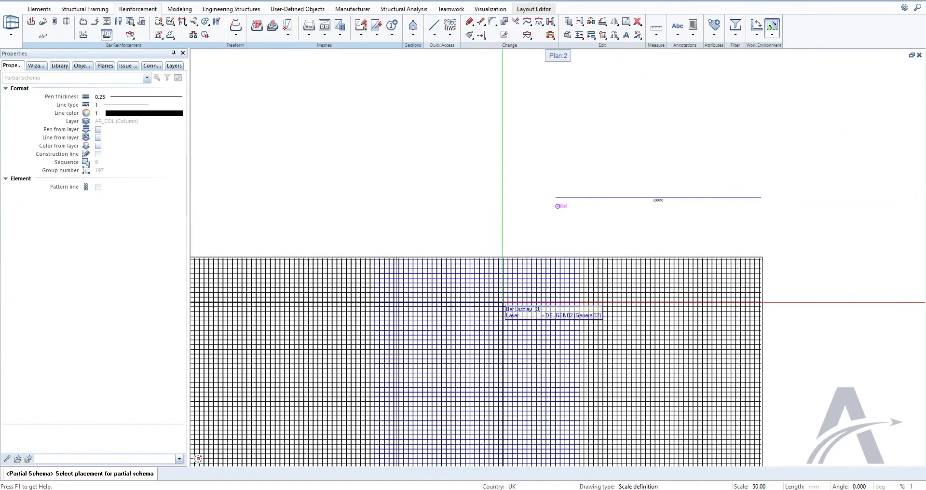
scroll(483, 276, up, 3)
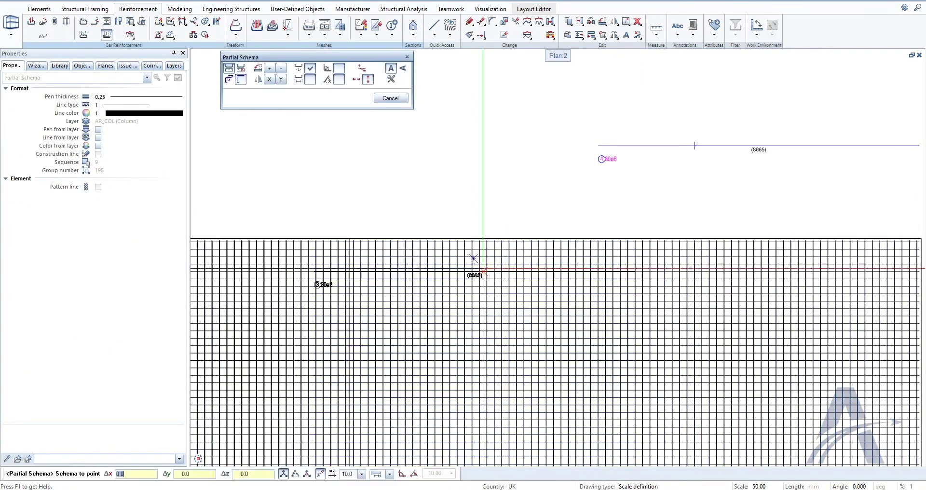
click(456, 129)
middle_drag(484, 163, 457, 261)
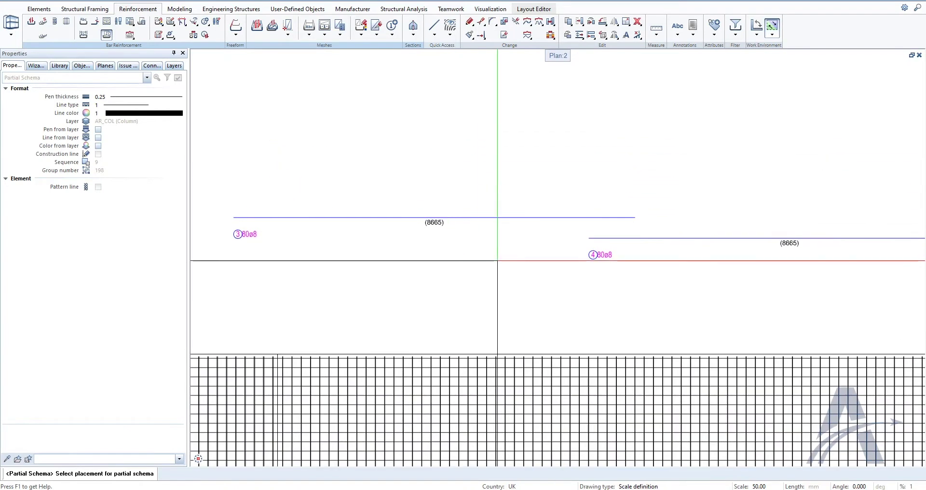
key(Escape)
Step: Add a 1.00 dimension line between the two bar schemas
click(379, 29)
scroll(584, 237, up, 2)
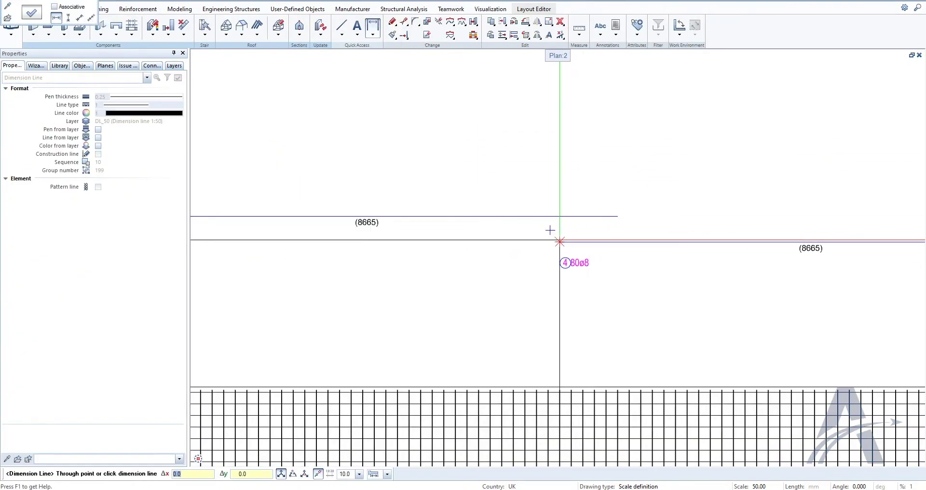
click(558, 235)
click(617, 217)
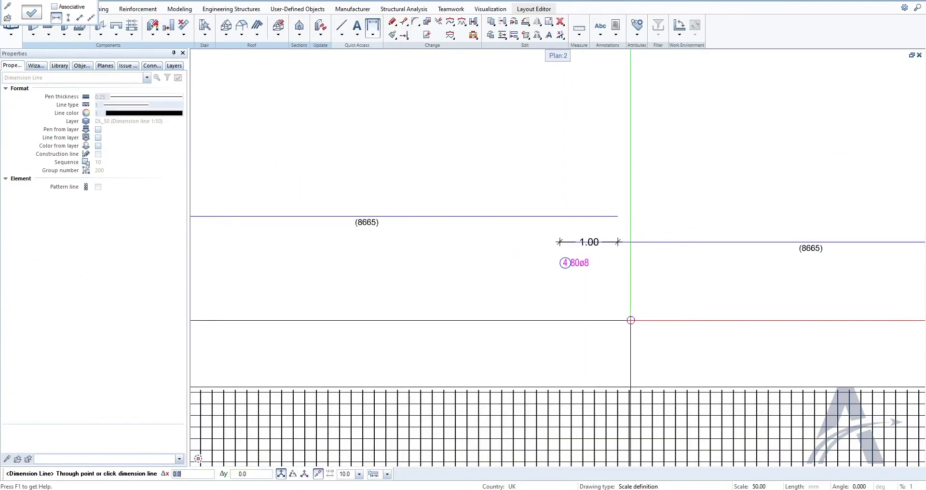
key(Escape)
scroll(616, 322, down, 2)
Step: Rearrange the bar marks and confirm the new numbering with OK
click(138, 8)
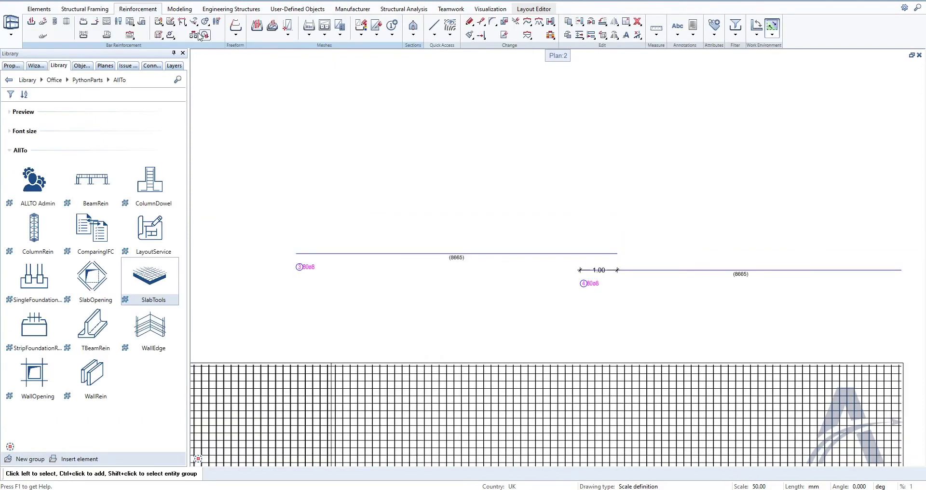
click(205, 34)
click(316, 120)
click(320, 121)
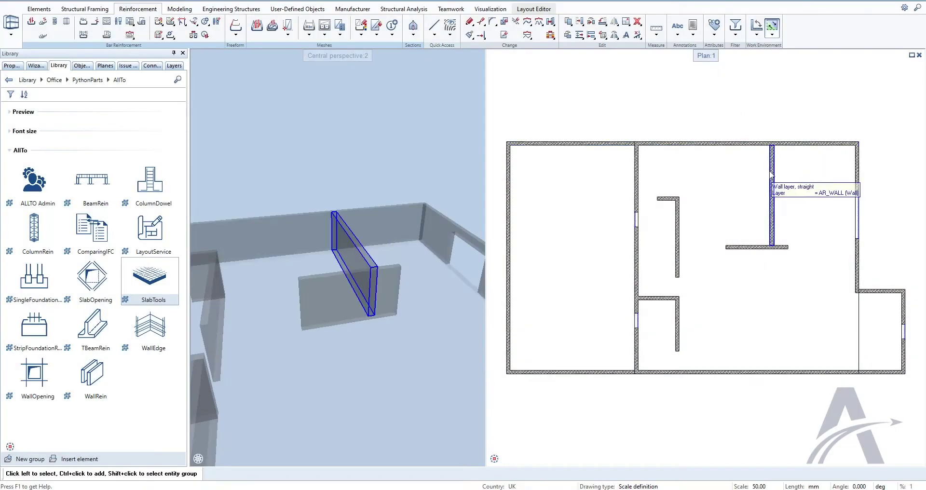
Step: Select the short interior wall, then run AllTo SlabTools on the slab
click(772, 175)
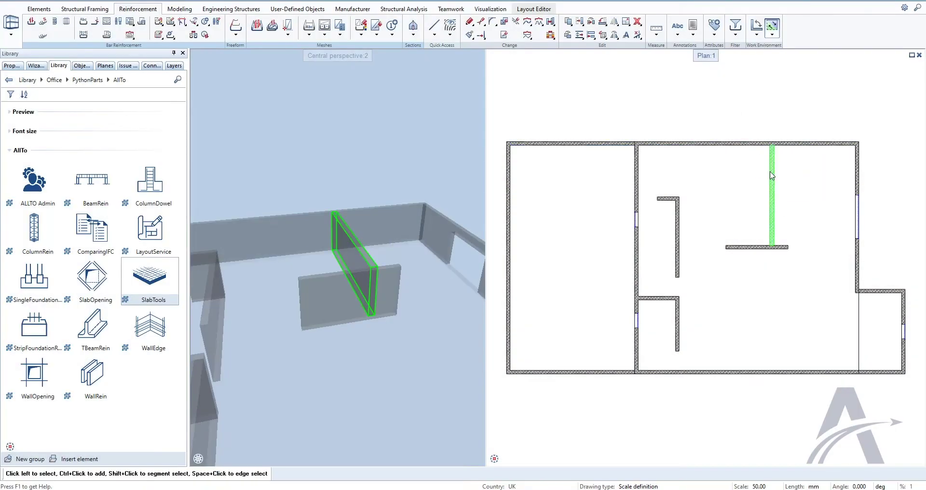
click(772, 176)
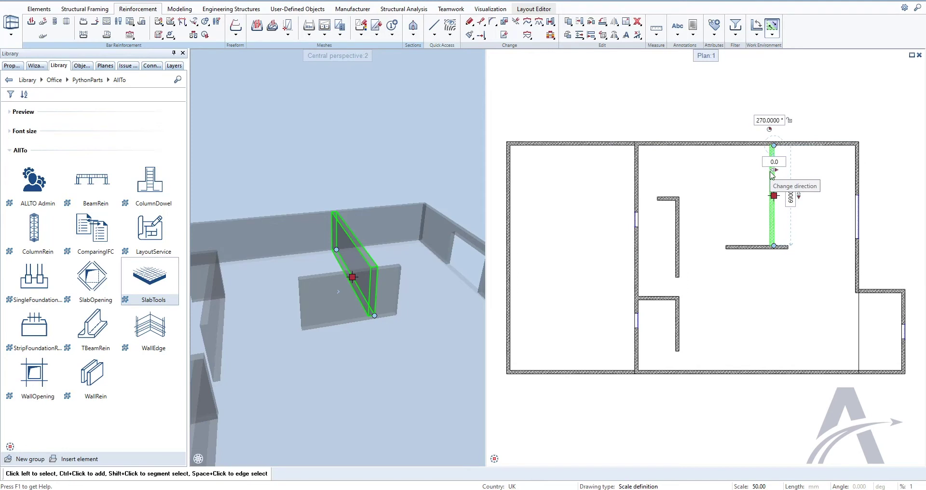
click(150, 277)
click(710, 201)
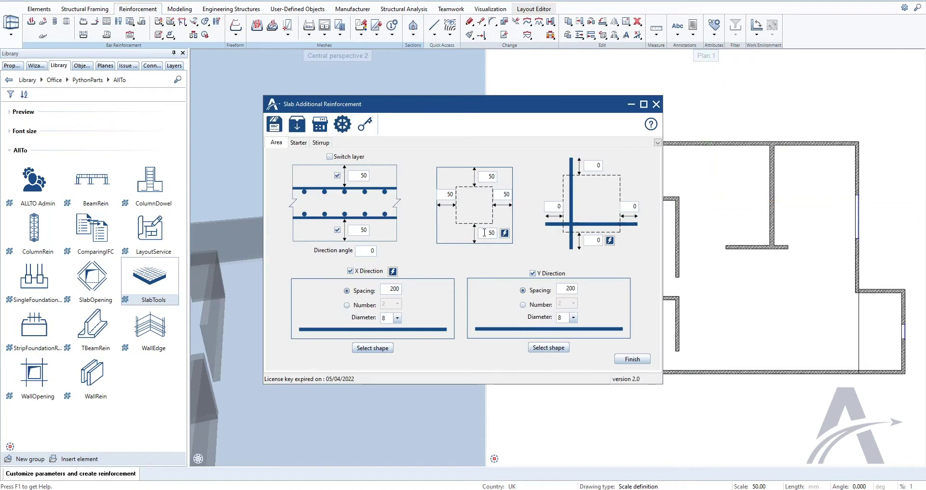
Step: Set all area offsets to 0 and the left and right bar offsets to 1000
double_click(484, 232)
text(0)
click(505, 234)
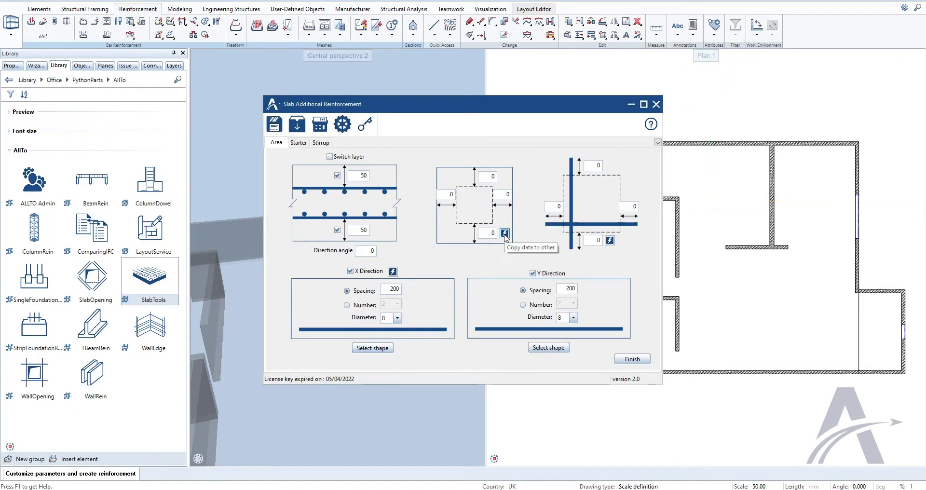
double_click(551, 207)
text(10)
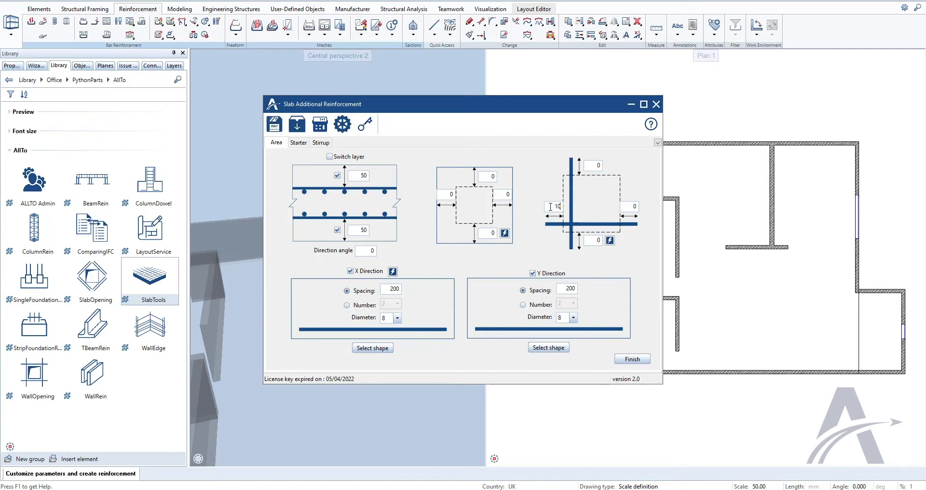
double_click(631, 206)
text(1000)
Step: Keep only bottom X-direction bars of diameter 12, then finish the settings
click(532, 273)
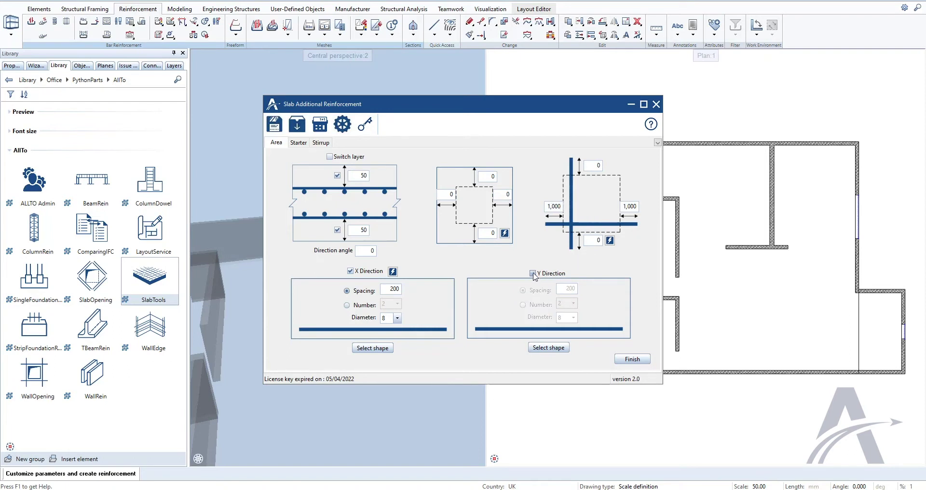
click(398, 318)
click(388, 355)
click(337, 176)
click(632, 360)
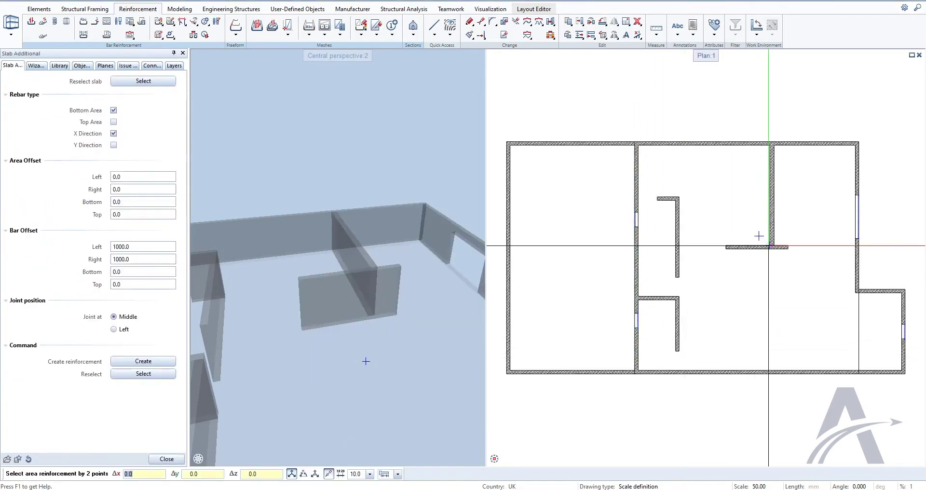
Step: Create bottom X-direction bars between two points along the short wall and inspect them in 3D
scroll(759, 236, up, 4)
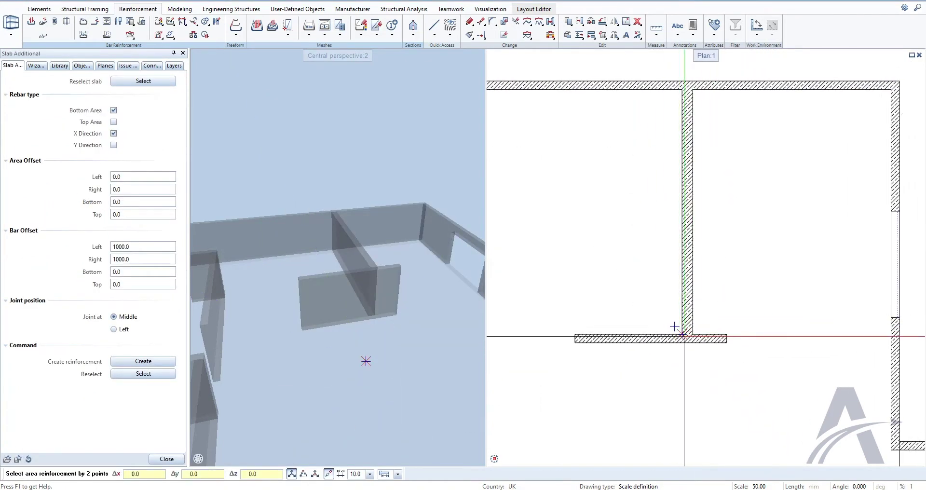
click(683, 334)
scroll(695, 99, up, 2)
click(692, 83)
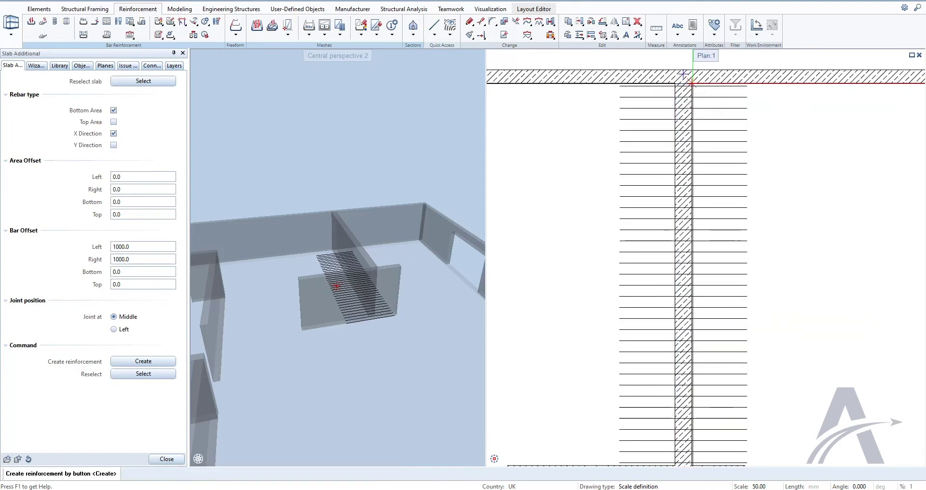
click(144, 361)
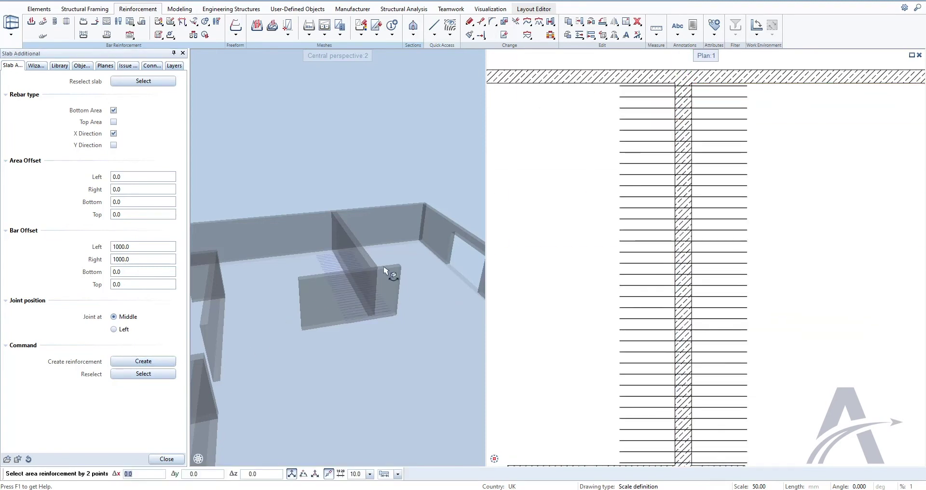
click(481, 54)
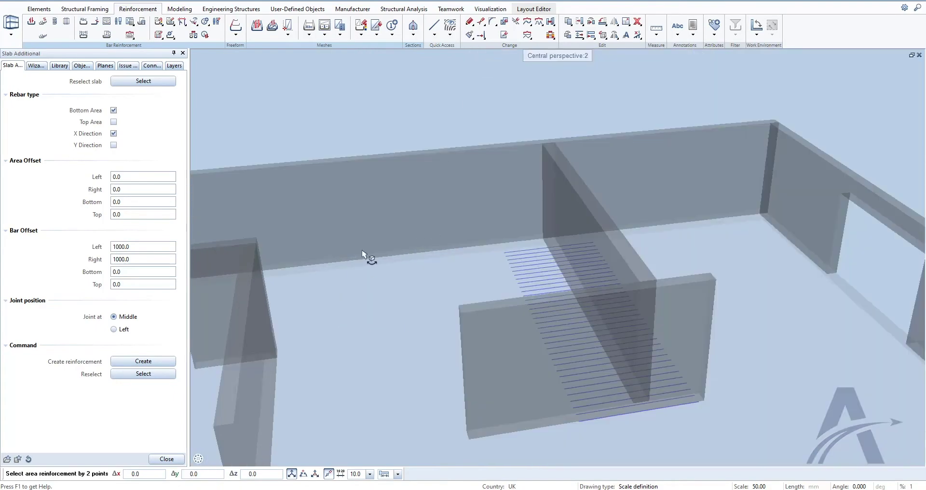
mouse_move(362, 252)
middle_down()
mouse_move(590, 270)
mouse_move(708, 335)
mouse_move(602, 256)
mouse_move(604, 291)
middle_up()
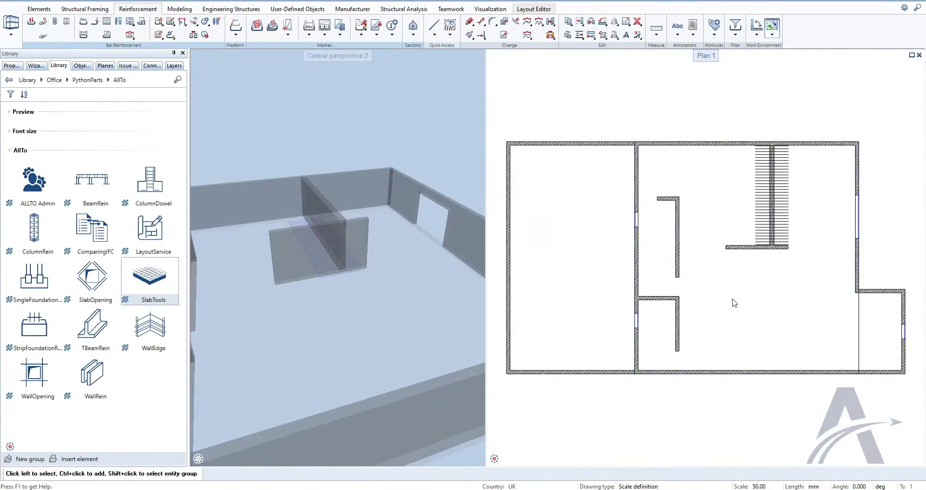
Step: Relaunch SlabTools on the slab, re-enable the 50 top cover, and reset side bar offsets to 0
drag(727, 281, 811, 346)
click(143, 274)
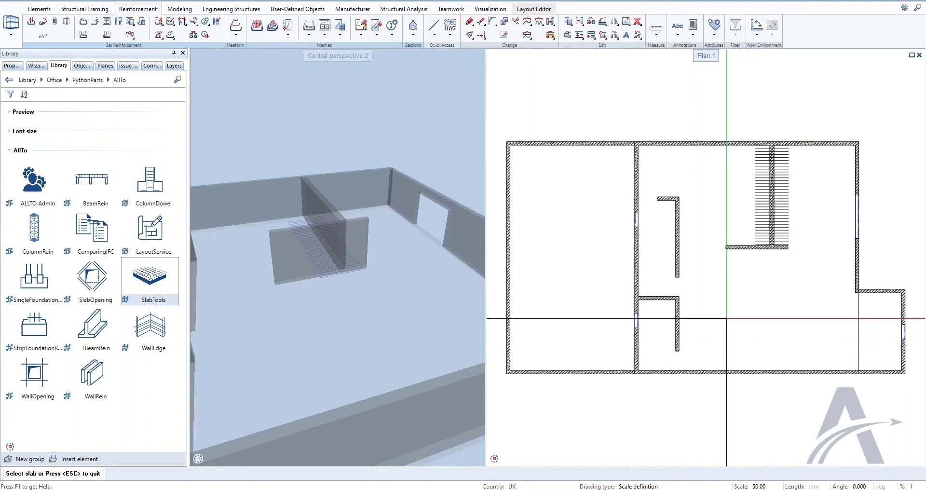
click(755, 312)
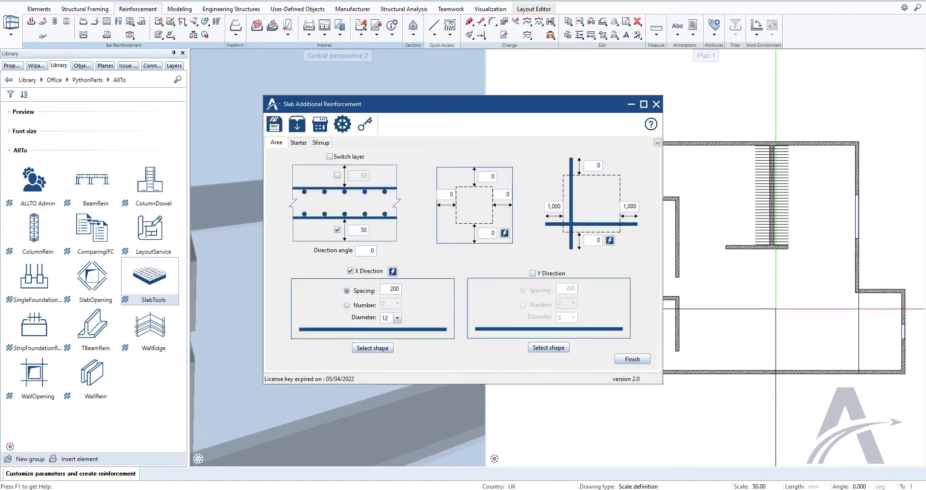
click(338, 176)
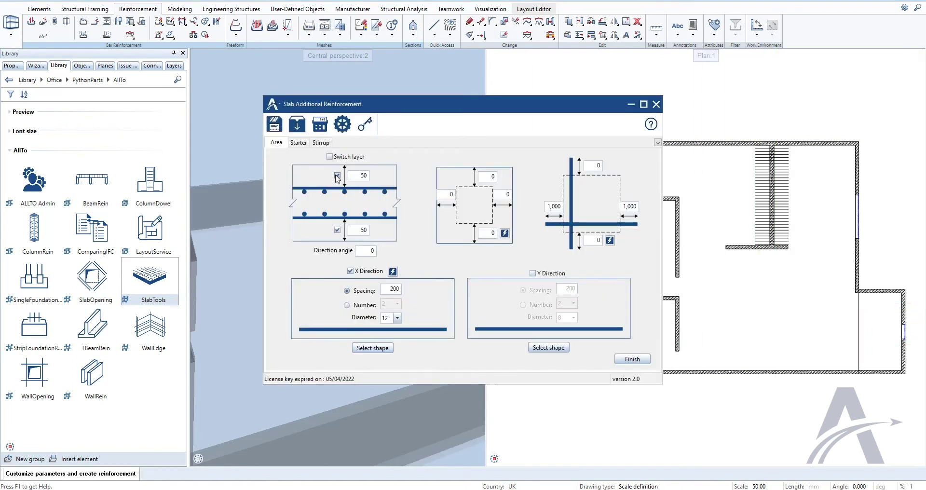
click(610, 240)
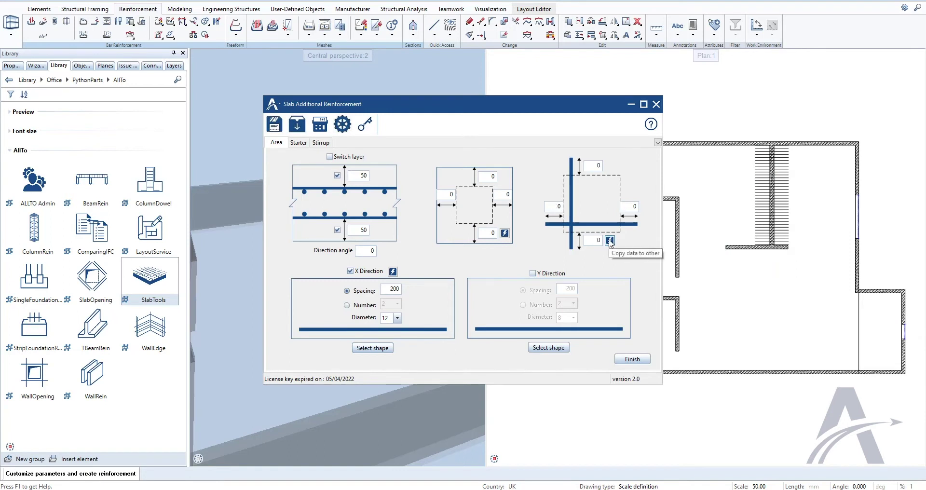
click(368, 348)
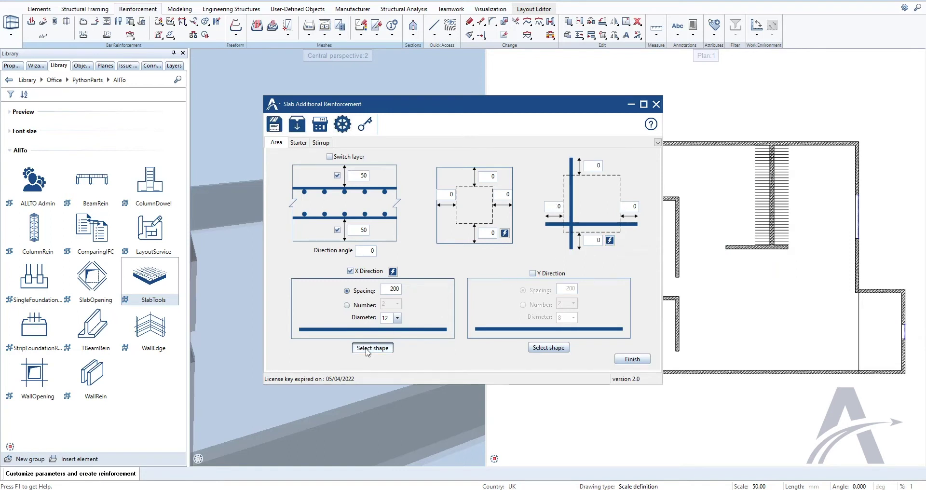
scroll(451, 265, down, 3)
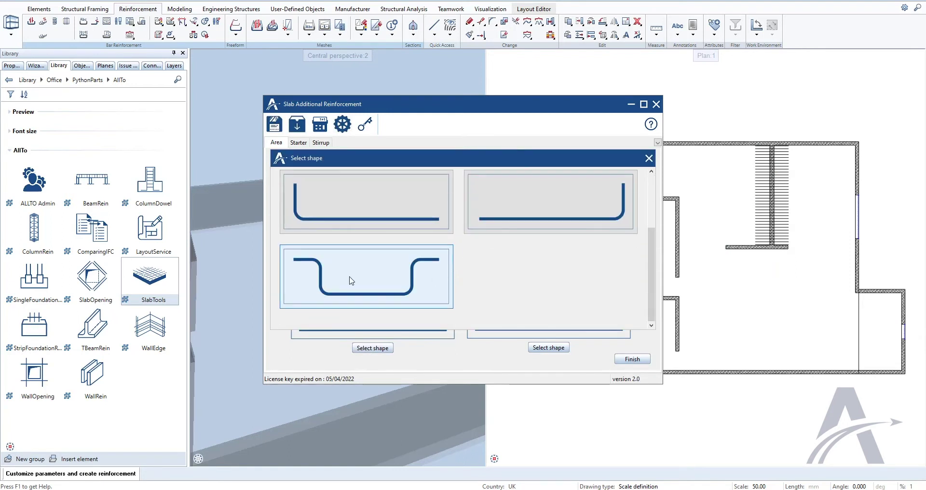
Step: Give X-direction bars a hat shape with 300 hooks and automatic lengths, and copy them to Y
click(352, 281)
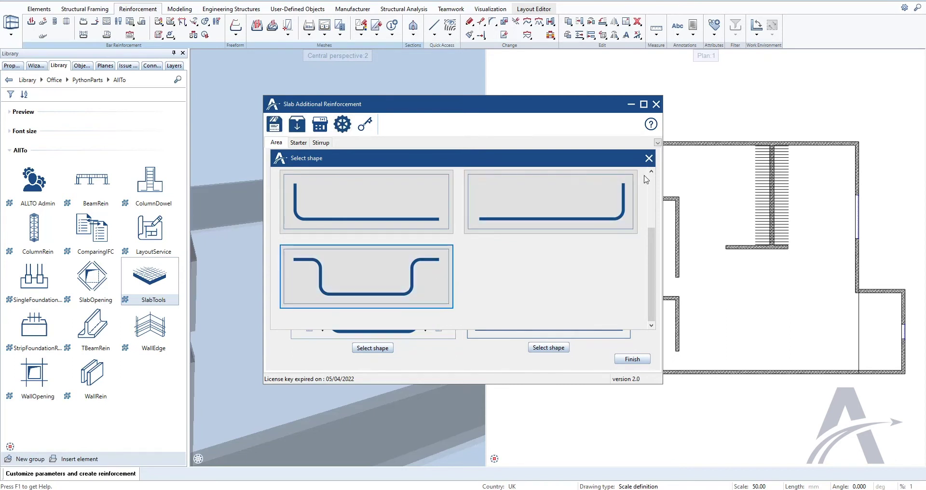
click(649, 158)
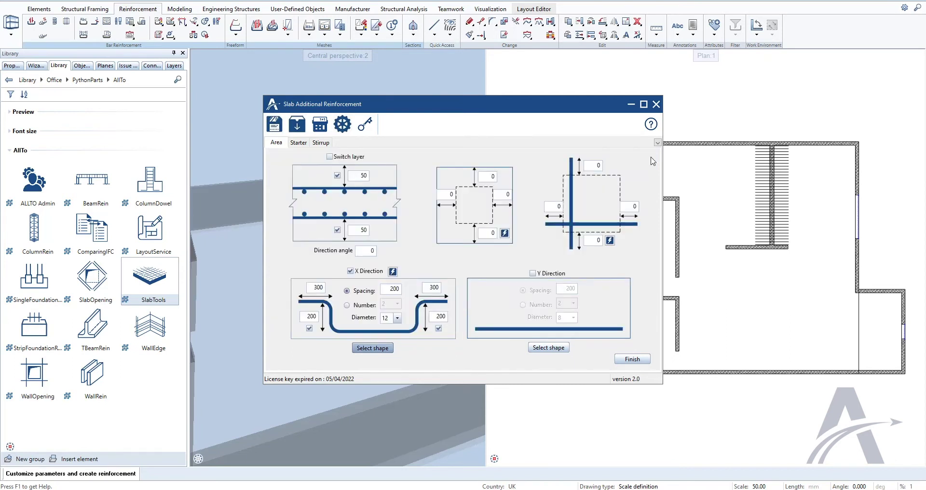
click(309, 329)
double_click(316, 317)
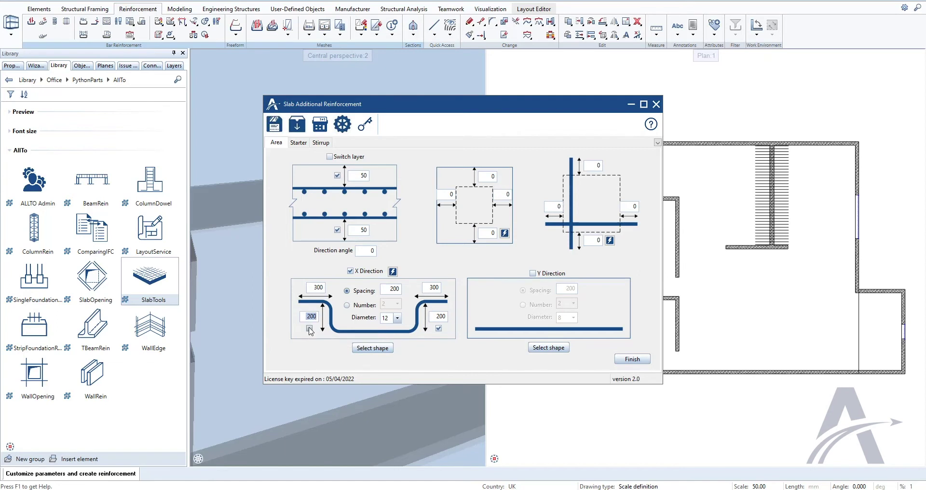
click(310, 329)
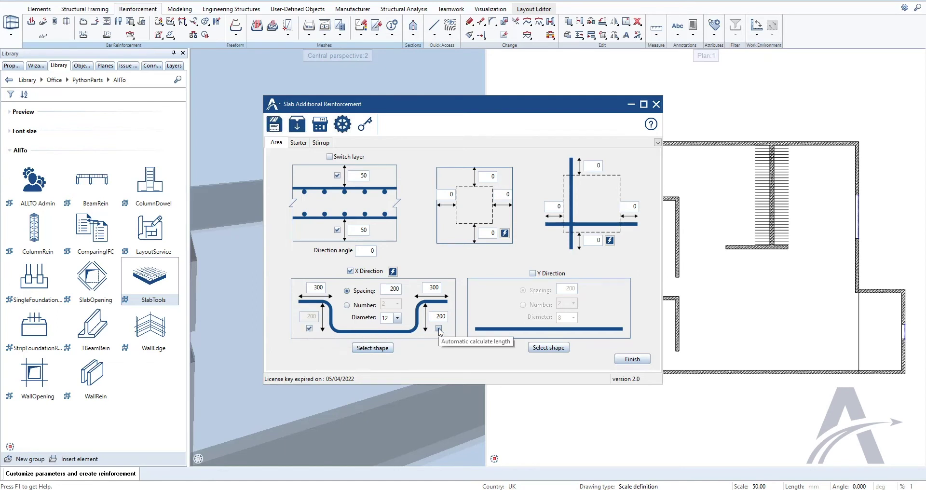
click(439, 329)
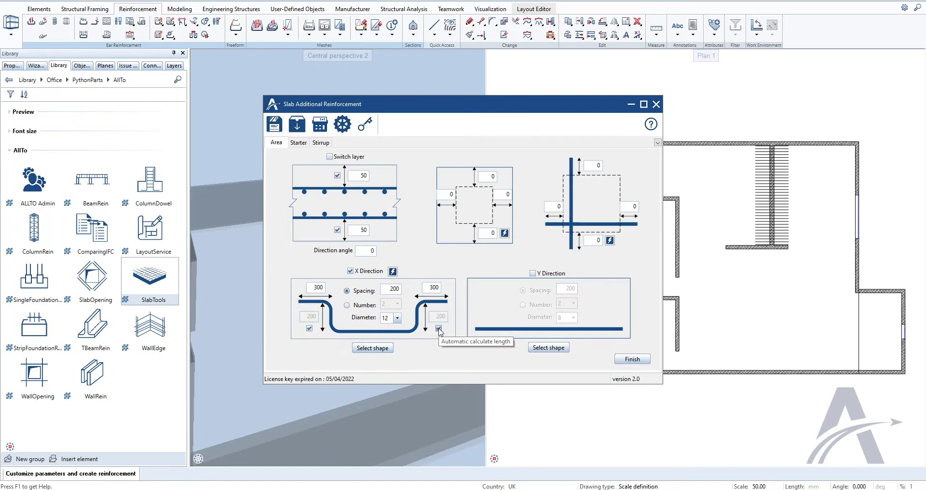
double_click(427, 286)
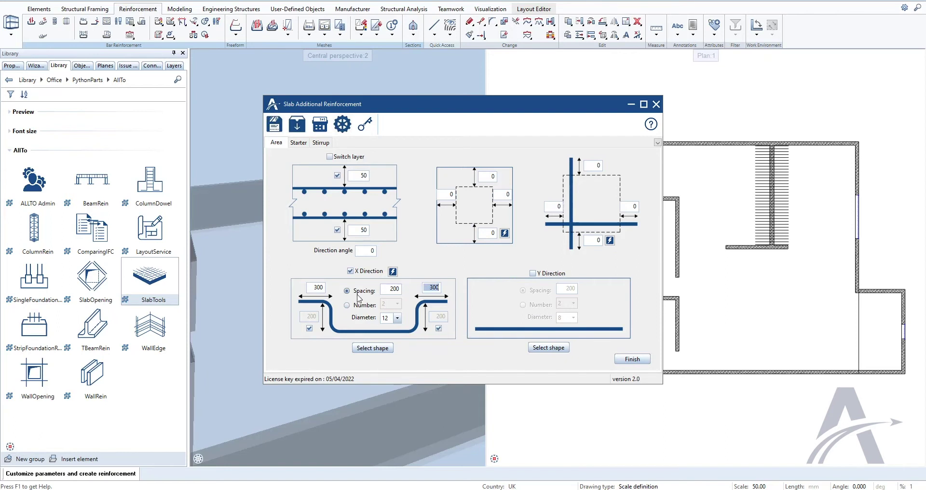
double_click(314, 287)
click(533, 274)
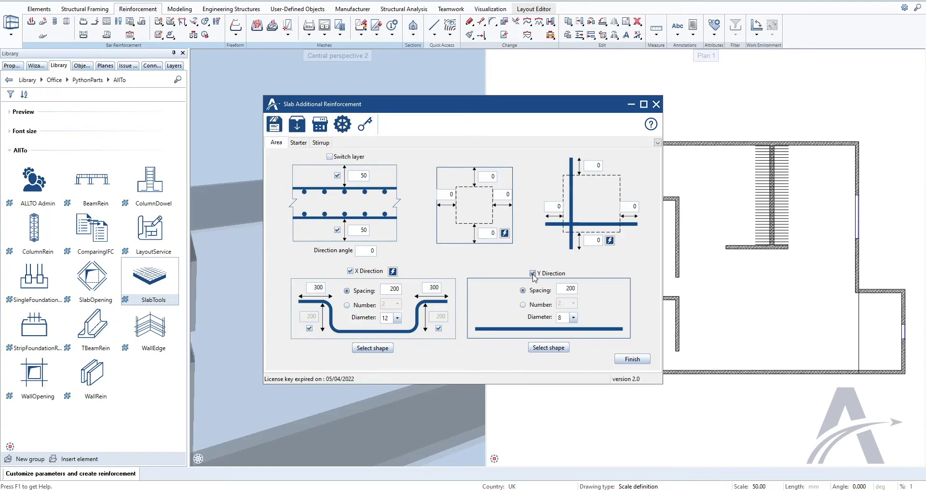
click(392, 273)
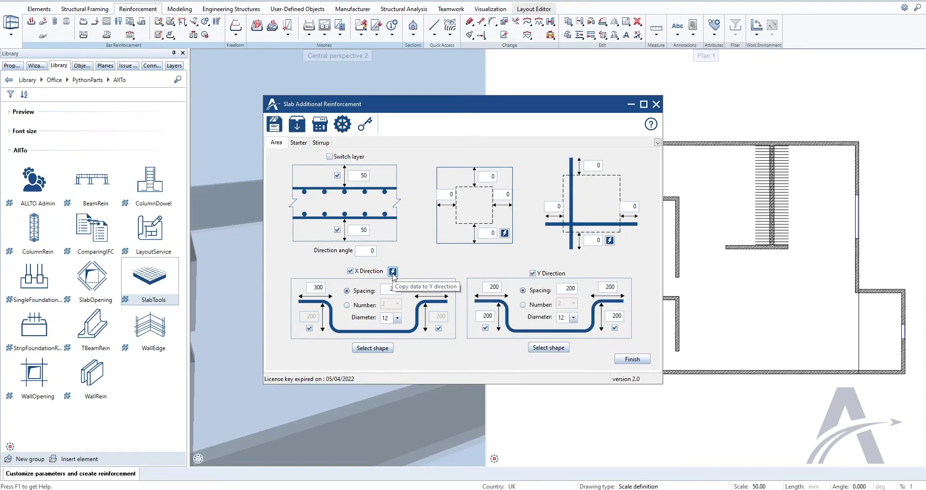
Step: Create the hooked ø12 mesh over a rectangular slab patch and check it in 3D
click(630, 359)
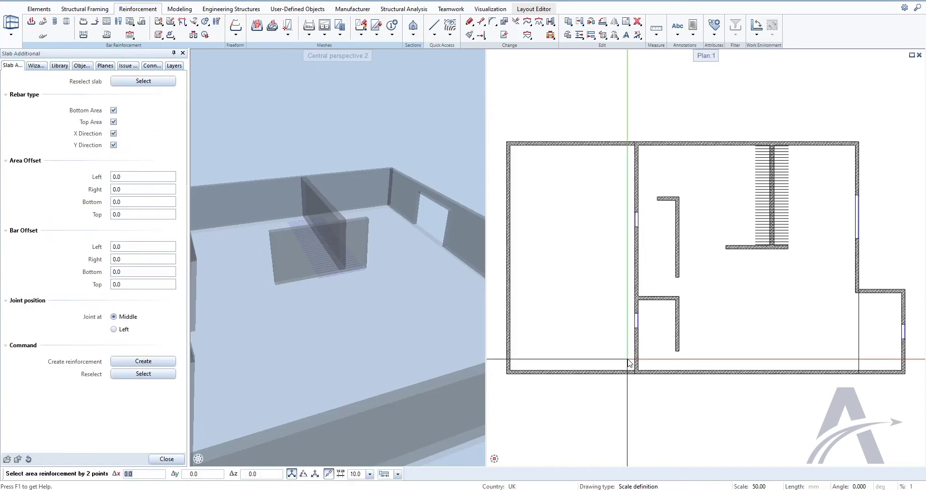
click(726, 281)
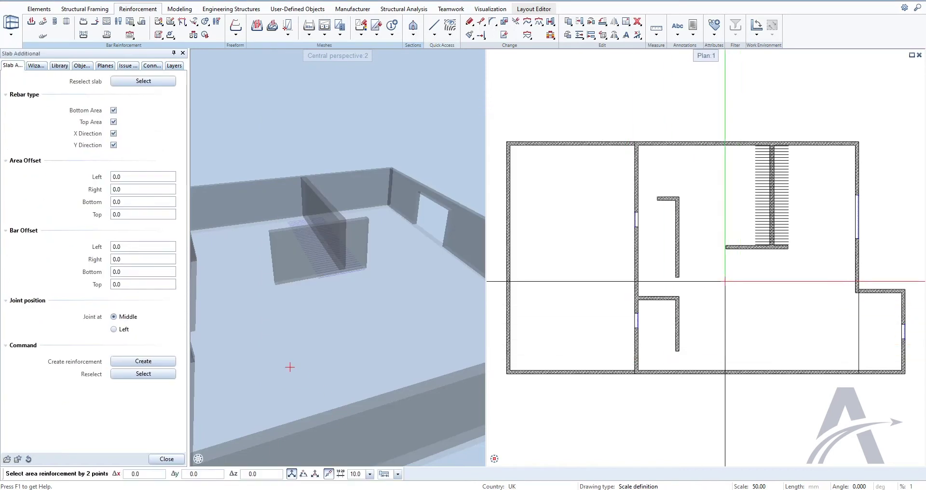
click(811, 341)
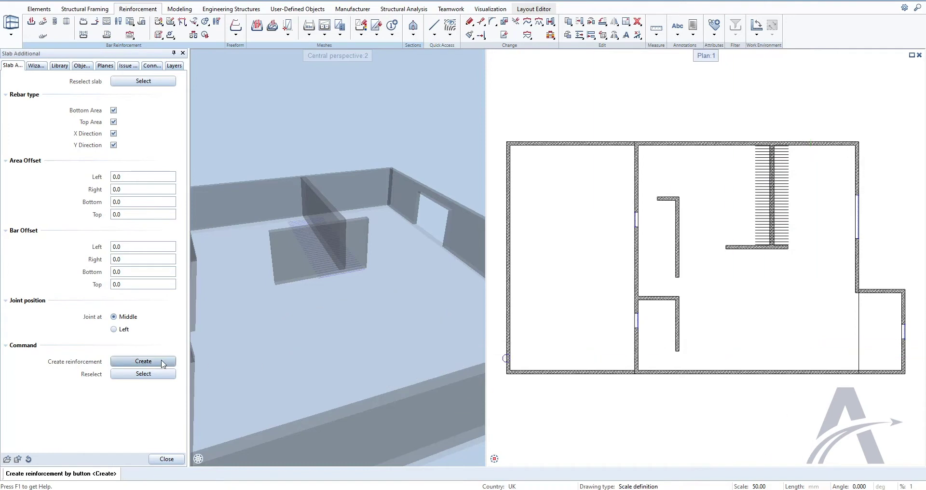
click(143, 361)
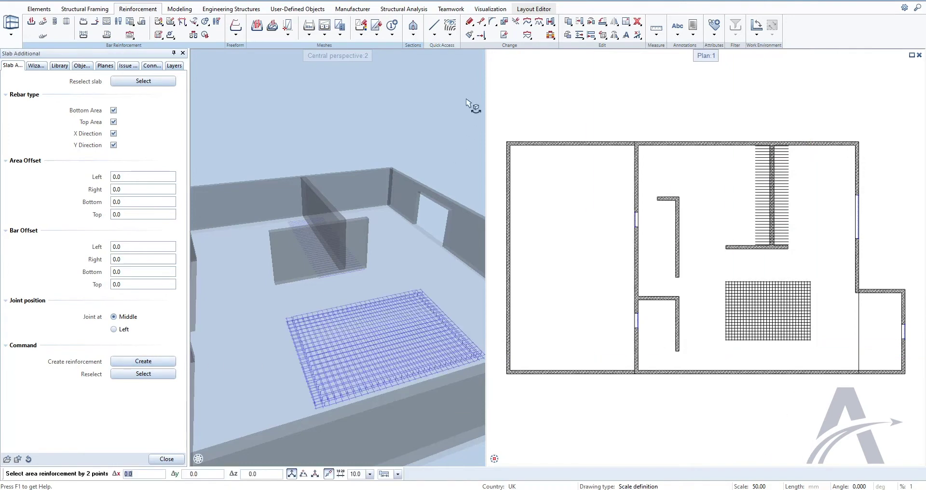
key(Escape)
mouse_move(500, 166)
shift+middle_down()
mouse_move(680, 367)
mouse_move(500, 332)
mouse_move(603, 289)
shift+middle_up()
scroll(501, 338, up, 3)
scroll(506, 347, up, 2)
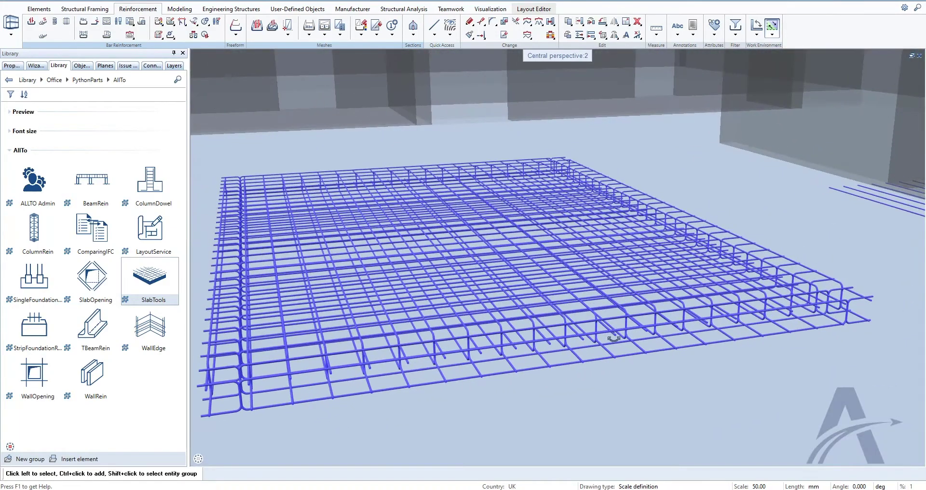
click(914, 58)
scroll(765, 309, up, 3)
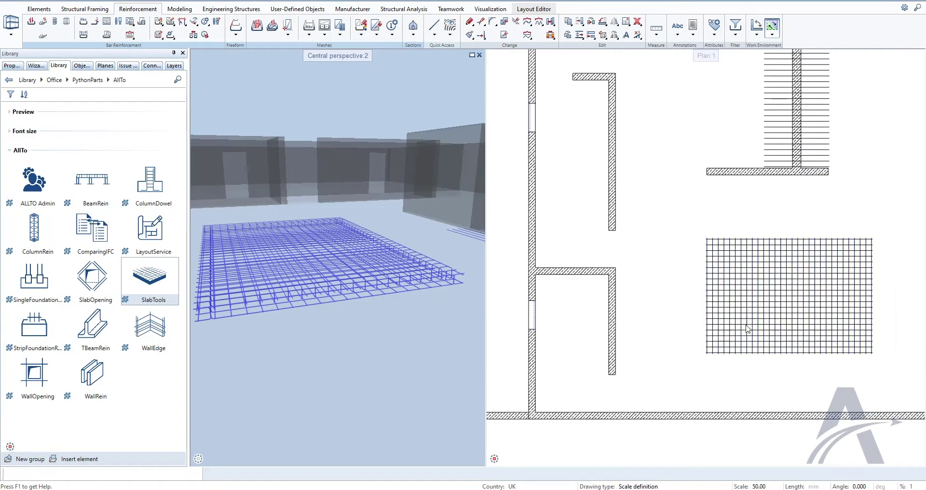
scroll(739, 290, up, 3)
Step: Place a 21ø12 partial bar schema of the new mesh in the plan
click(736, 287)
key(Return)
scroll(736, 287, down, 3)
scroll(617, 308, up, 3)
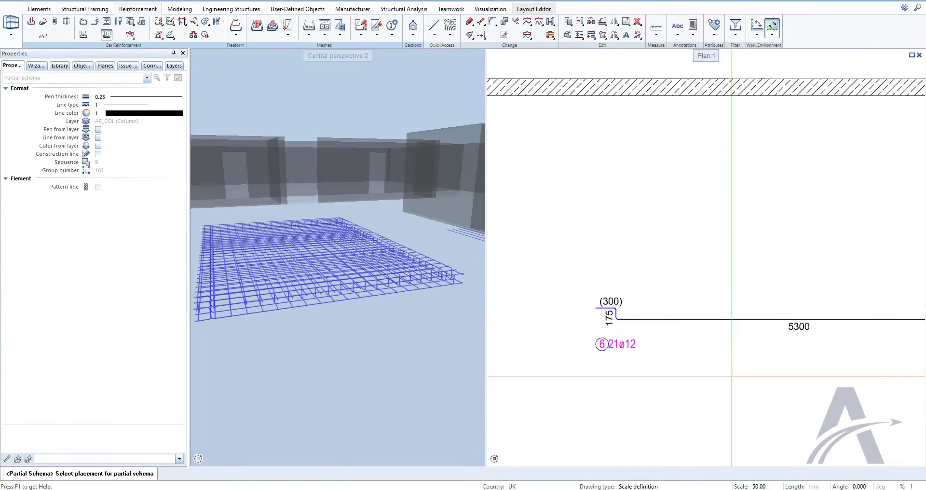
scroll(617, 318, down, 1)
middle_drag(751, 381, 719, 376)
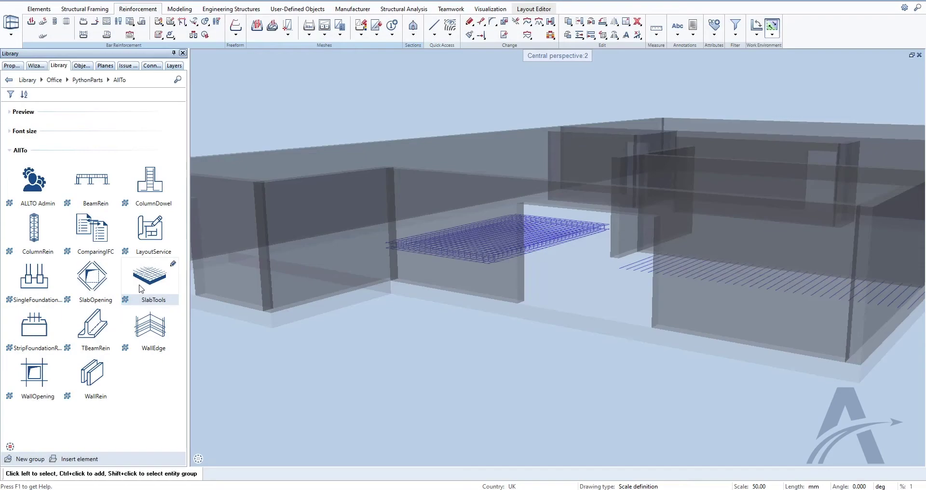
Step: Launch SlabTools and set the starter type to Pin
click(141, 289)
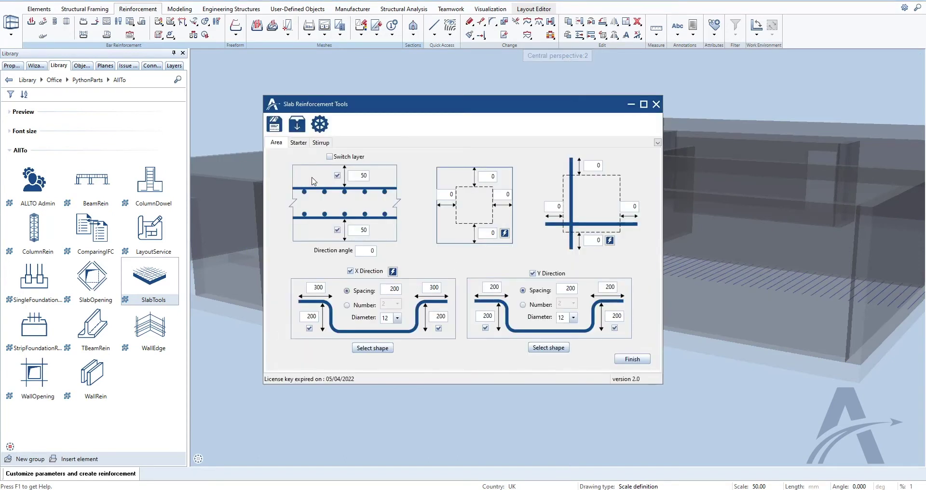
click(299, 143)
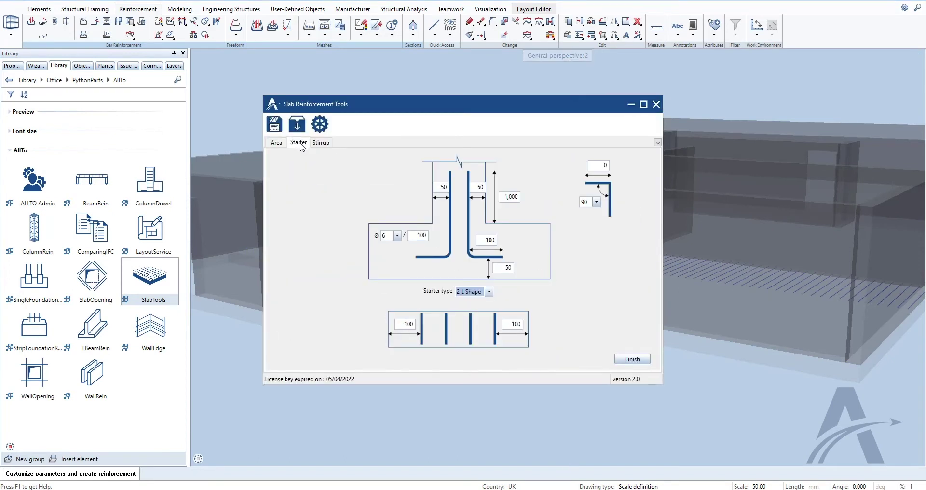
click(490, 293)
key(Up)
key(Return)
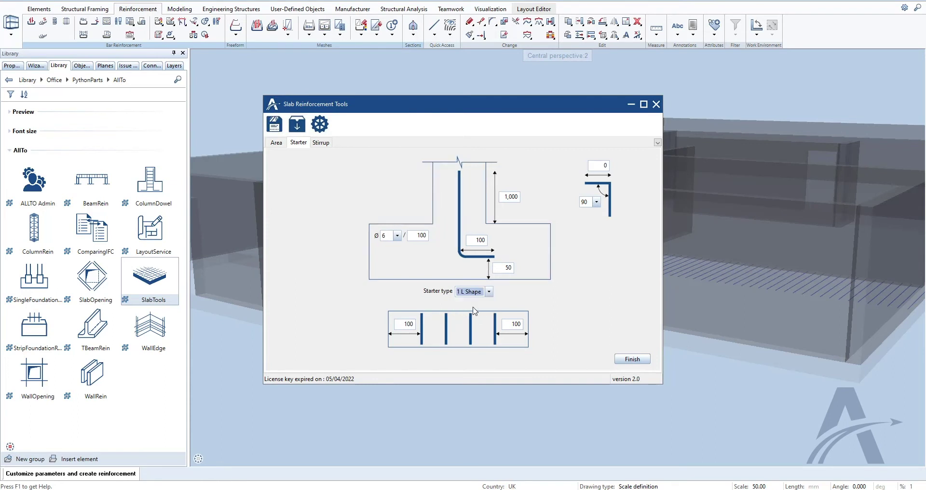
click(489, 292)
click(480, 301)
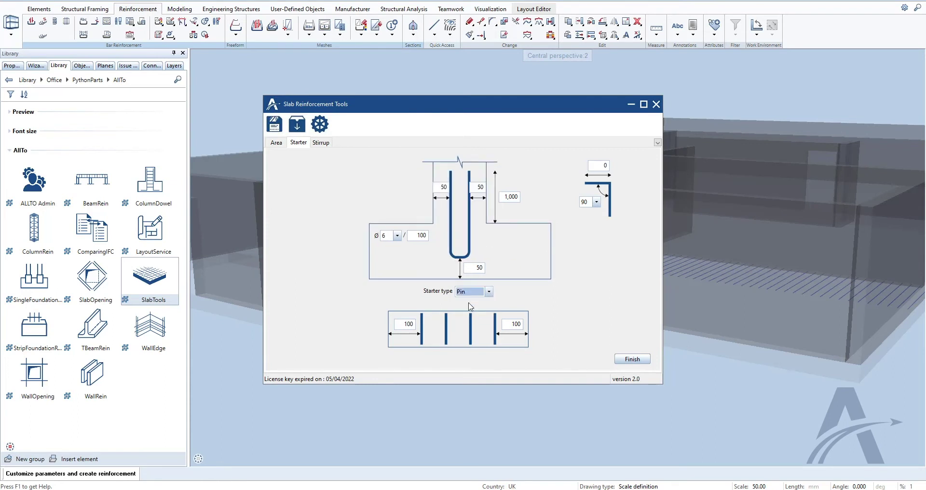
Step: Set starter covers to 35, height to 700, offset to 200, and bend angle to 180°
double_click(440, 188)
double_click(475, 187)
double_click(475, 268)
text(35)
double_click(503, 195)
text(700)
double_click(595, 166)
text(200)
click(597, 201)
click(588, 227)
Step: Make the starter bars ø12 at 200 spacing with 50 end offsets, then finish
click(397, 235)
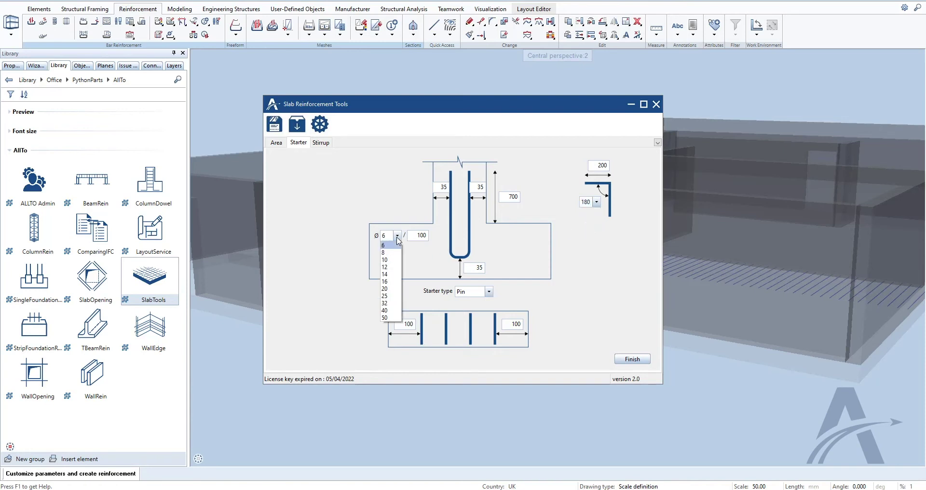
click(389, 268)
double_click(414, 236)
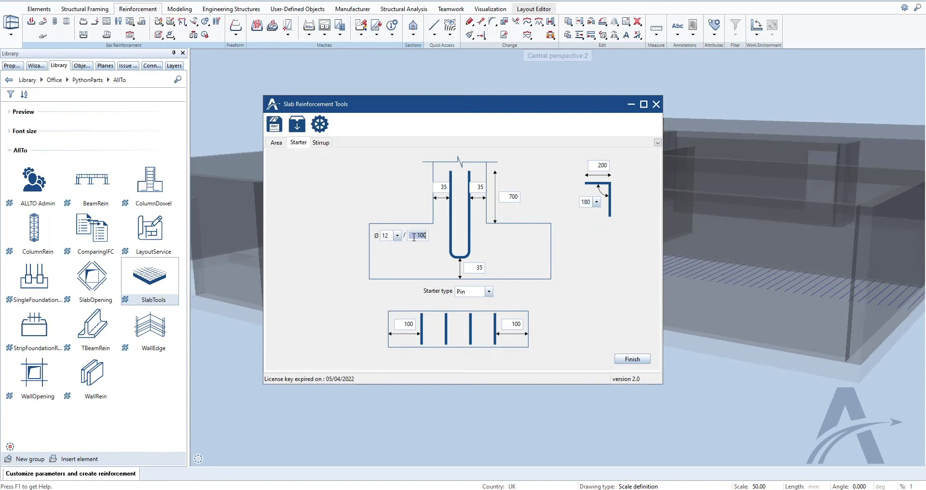
text(4200)
double_click(401, 324)
text(50)
double_click(510, 323)
text(50)
click(632, 360)
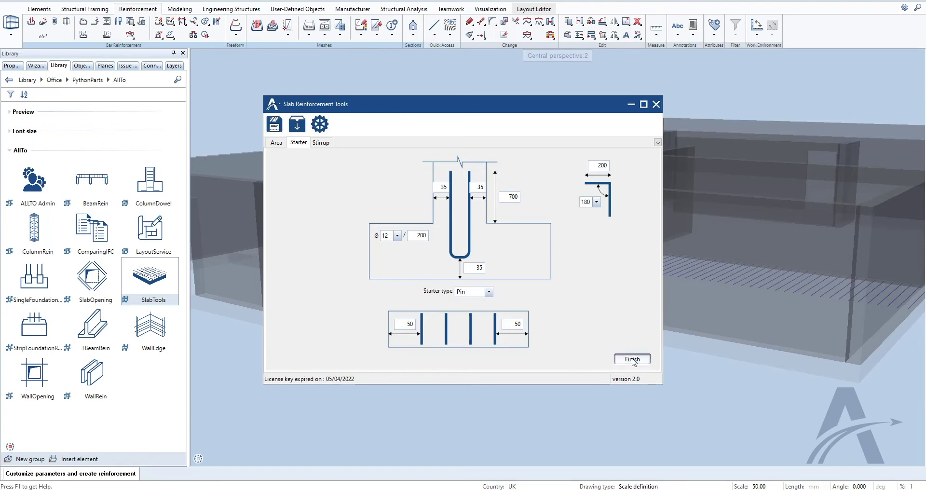
Step: Create pin starter bars along both walls beside the slab area and inspect them in 3D
click(499, 274)
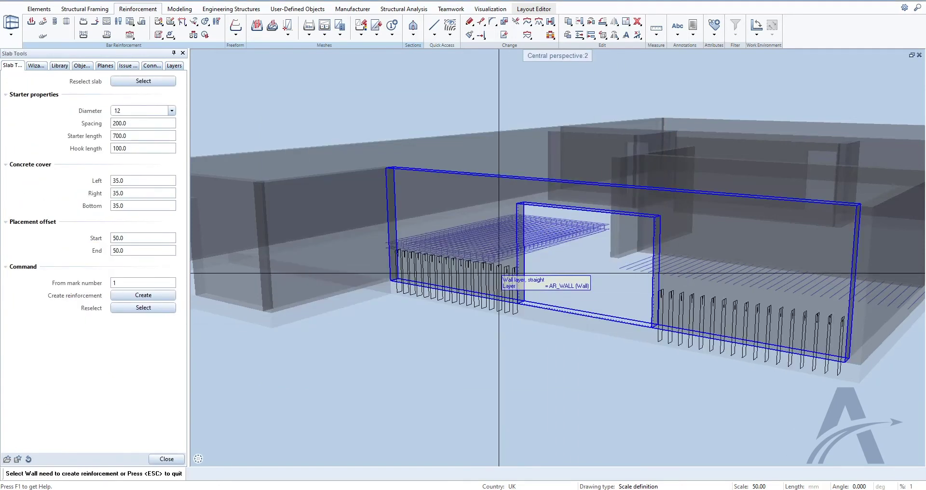
click(143, 295)
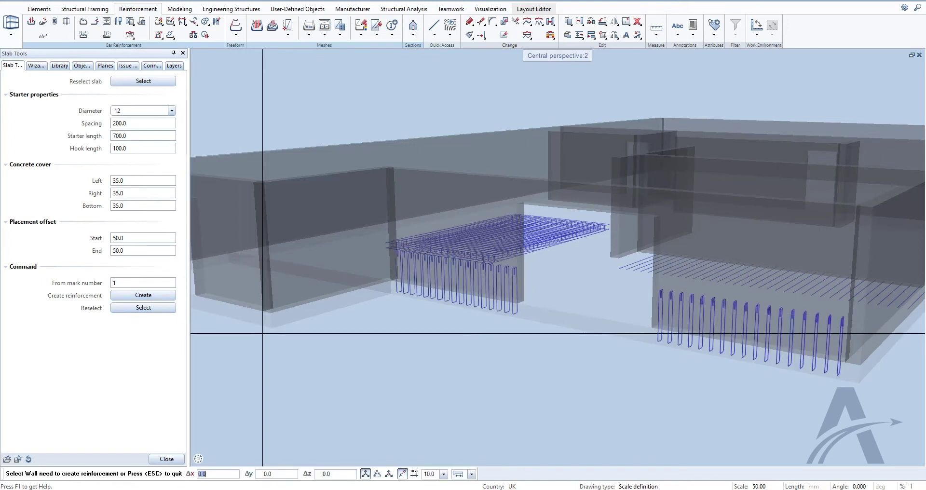
click(328, 251)
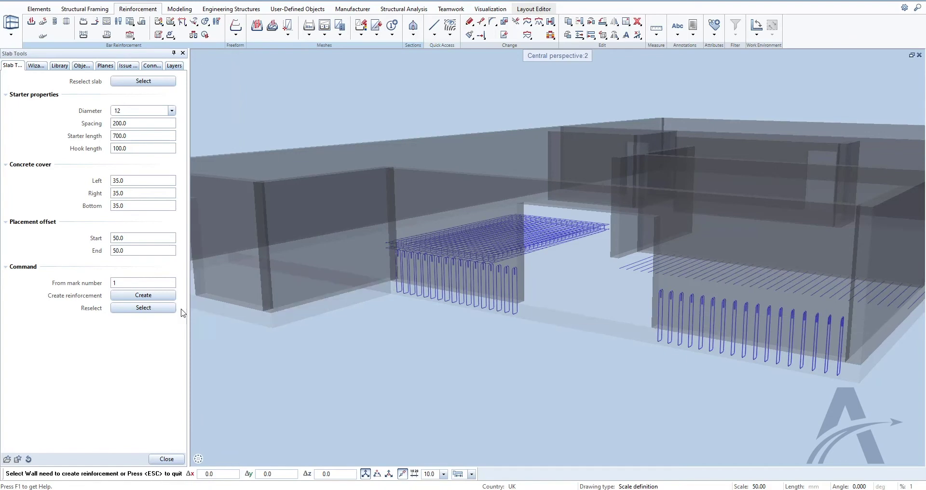
click(152, 297)
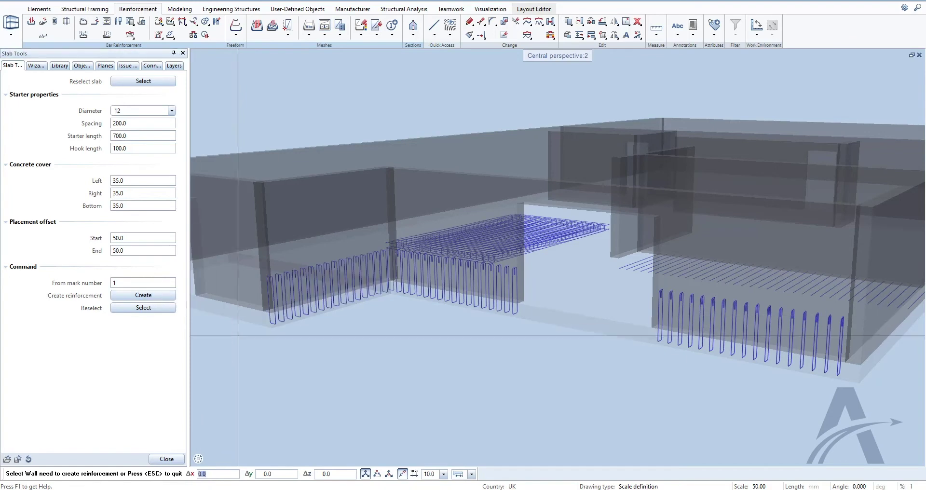
key(Escape)
scroll(471, 285, up, 3)
mouse_move(470, 285)
shift+middle_down()
mouse_move(593, 309)
mouse_move(509, 306)
shift+middle_up()
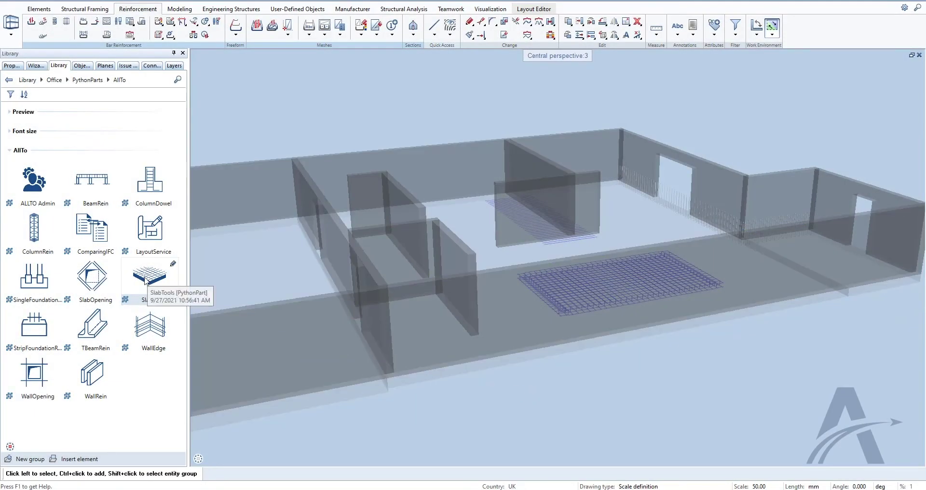
Step: Run SlabTools on the slab and show the Stirrup settings with closed ø6 stirrups at 300
click(149, 277)
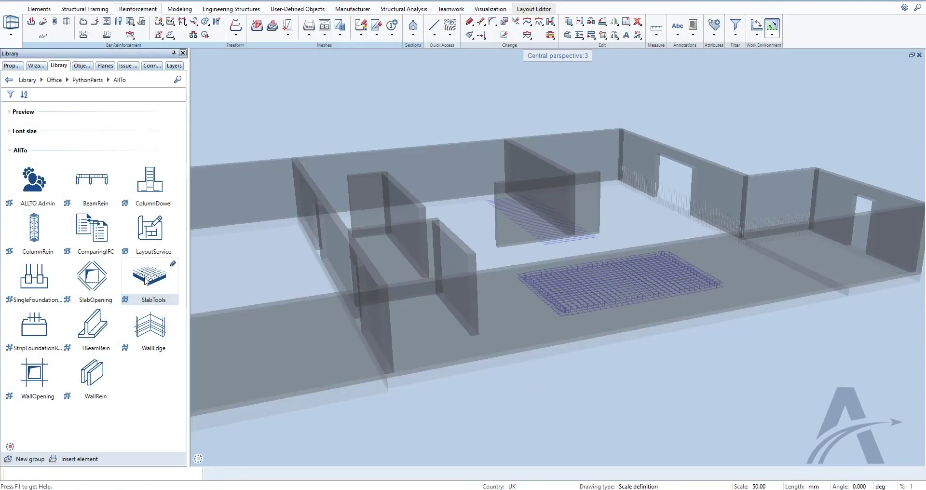
click(490, 256)
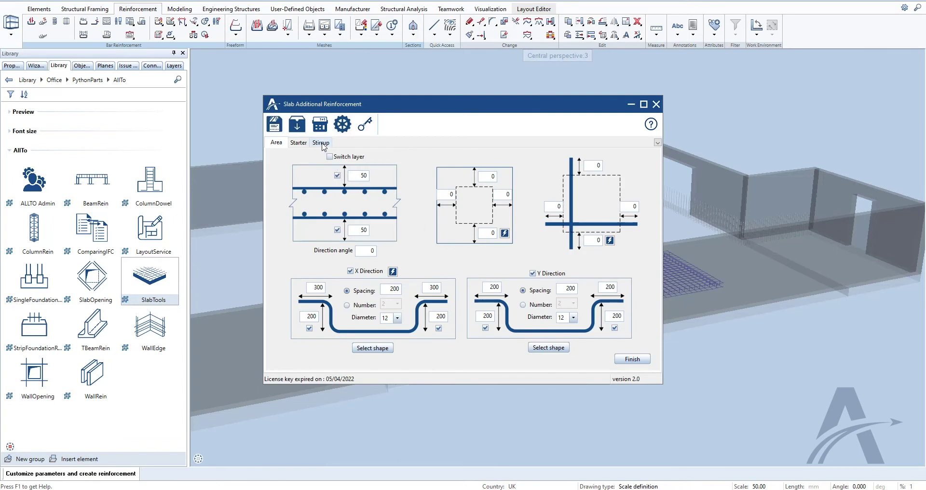
click(322, 144)
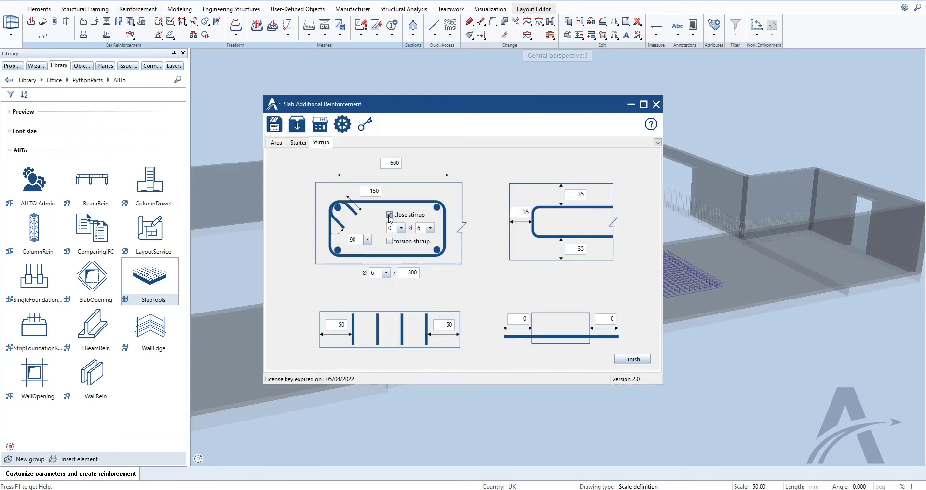
Step: Enable torsion bars and give the stirrups a 100 leg, 135° hooks and Ø12 diameter
click(390, 241)
double_click(371, 191)
text(100)
click(369, 239)
click(358, 261)
click(387, 273)
click(380, 304)
Step: Use three Ø14 torsion bars and select the bar start offset for editing
click(401, 229)
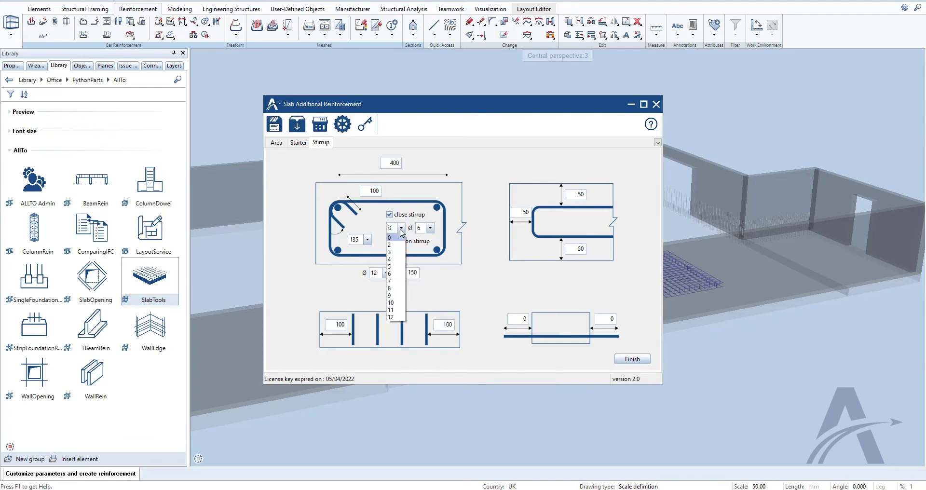
click(399, 252)
click(430, 228)
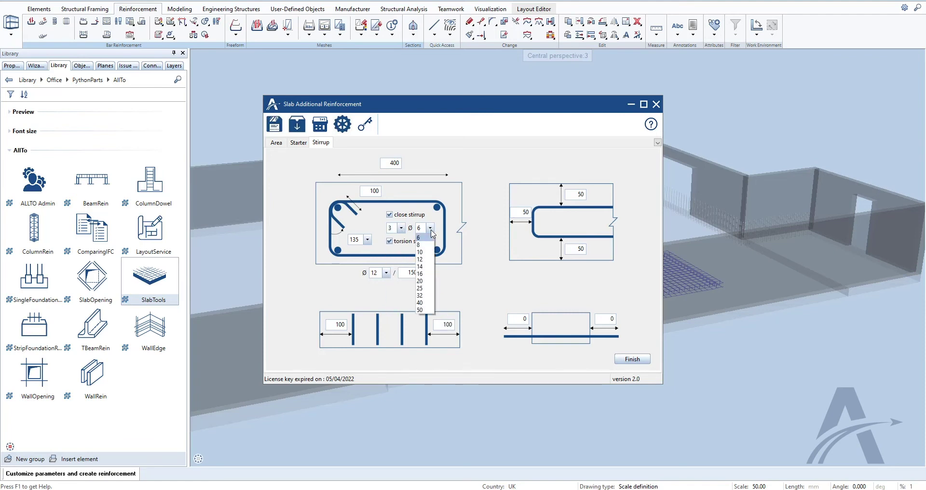
click(422, 270)
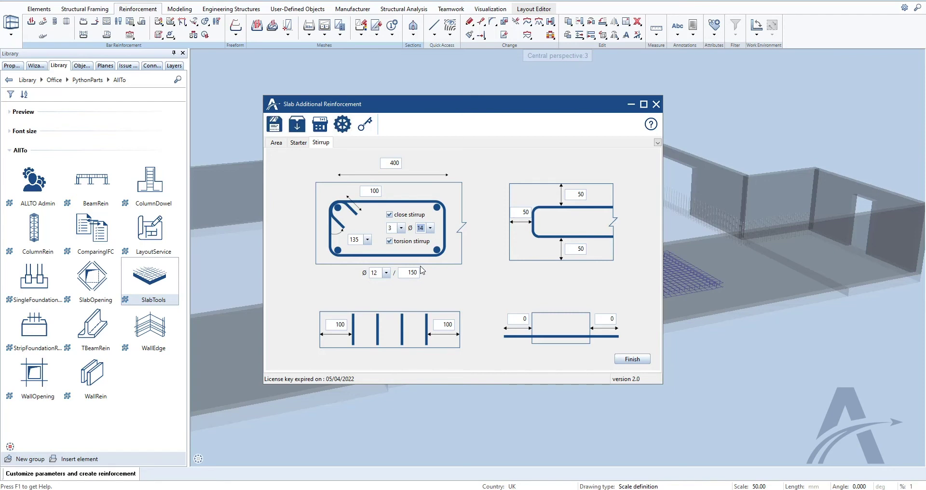
click(513, 319)
Step: Create the Ø12/Ø14 stirrup cage between two points on the slab's front edge
click(637, 360)
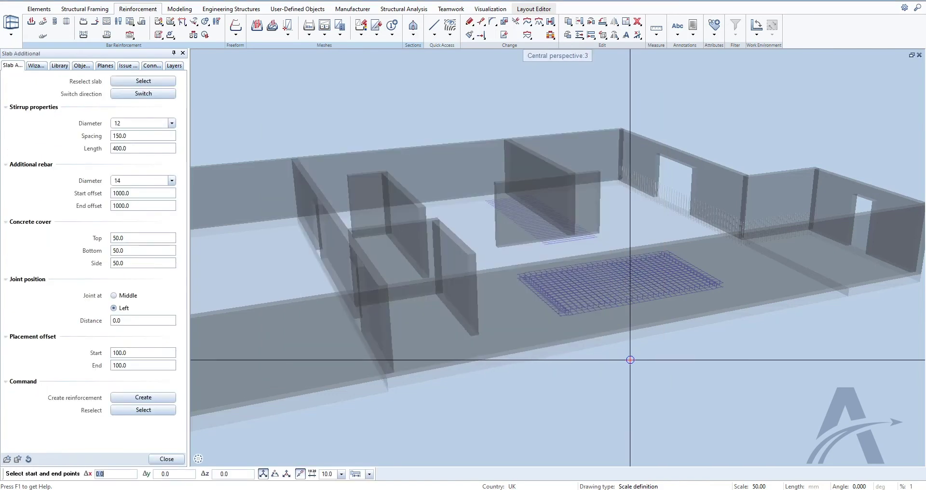
mouse_move(410, 381)
middle_down()
mouse_move(372, 379)
mouse_move(355, 397)
middle_up()
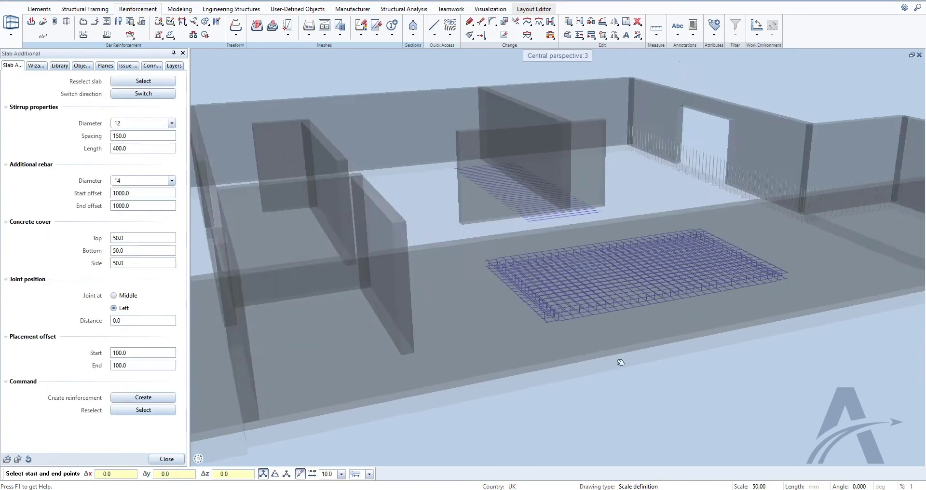
scroll(356, 397, up, 3)
click(703, 335)
click(655, 388)
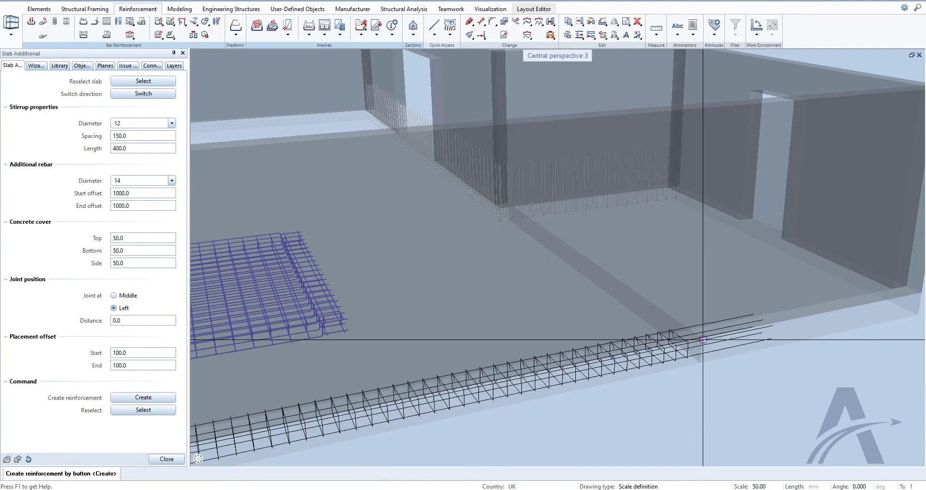
middle_drag(655, 388, 724, 364)
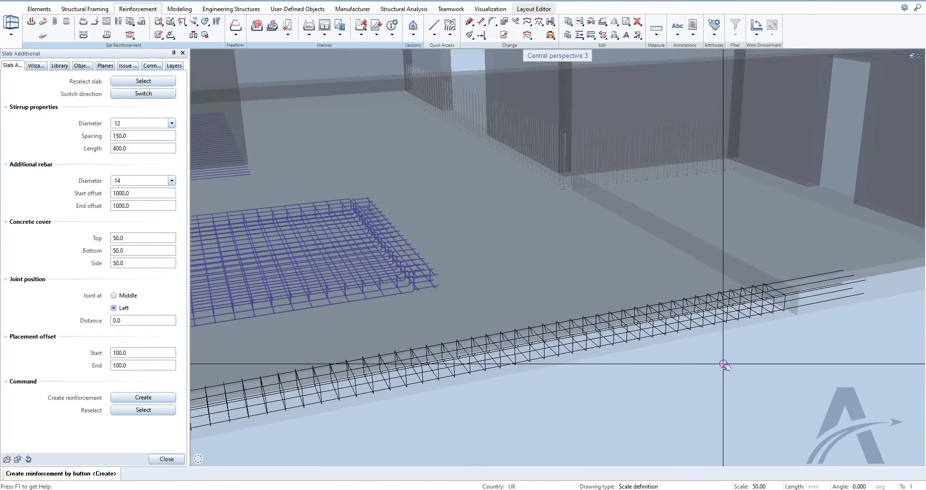
scroll(448, 430, down, 3)
scroll(628, 359, up, 2)
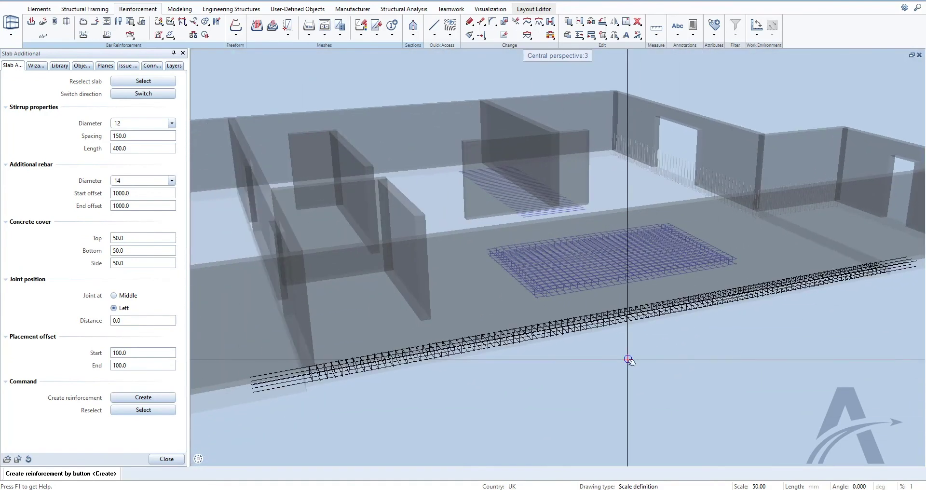
click(143, 397)
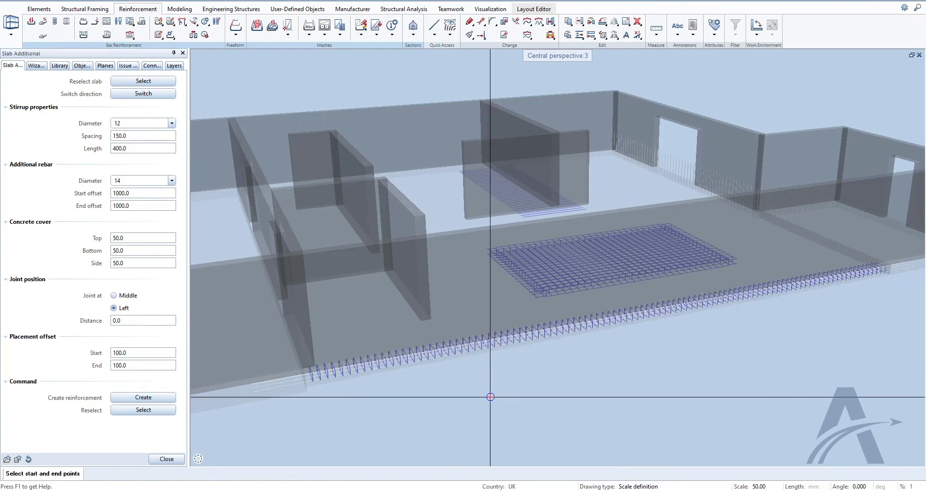
Step: Pick a start point at the left wall base and reselect the slab for another cage
scroll(434, 386, down, 3)
scroll(465, 341, up, 1)
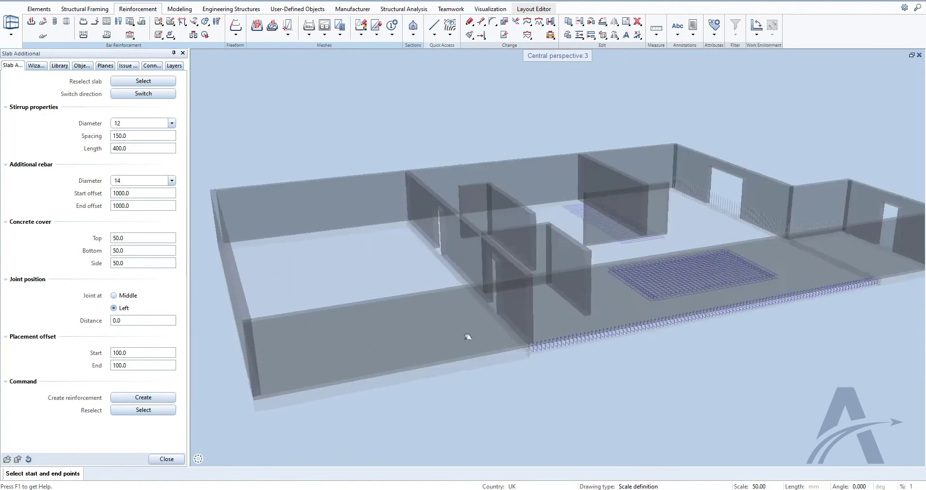
scroll(526, 322, up, 1)
click(526, 349)
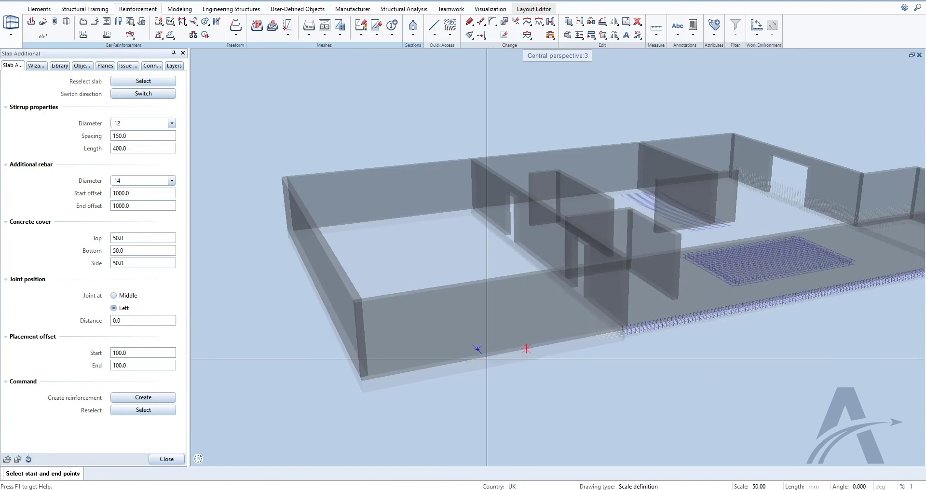
click(147, 81)
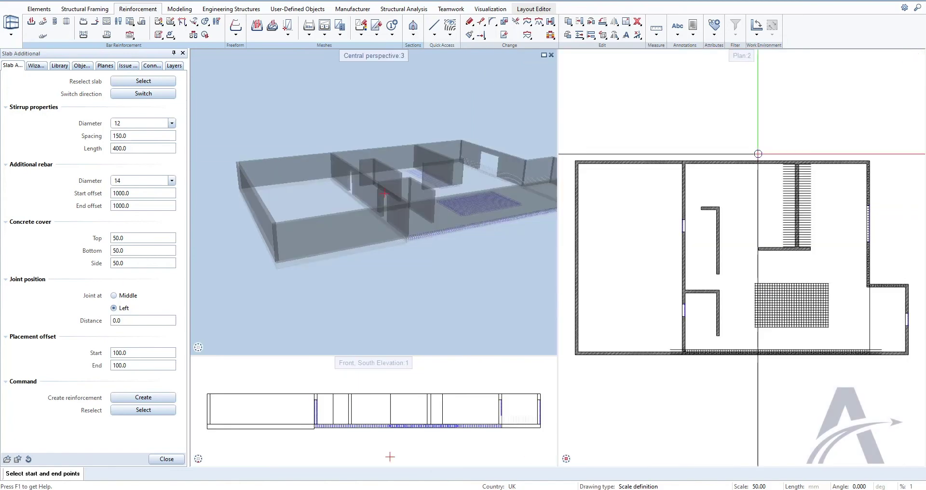
Step: With perspective, elevation and plan tiled, pick the left edge, flip direction and create the cage
click(912, 55)
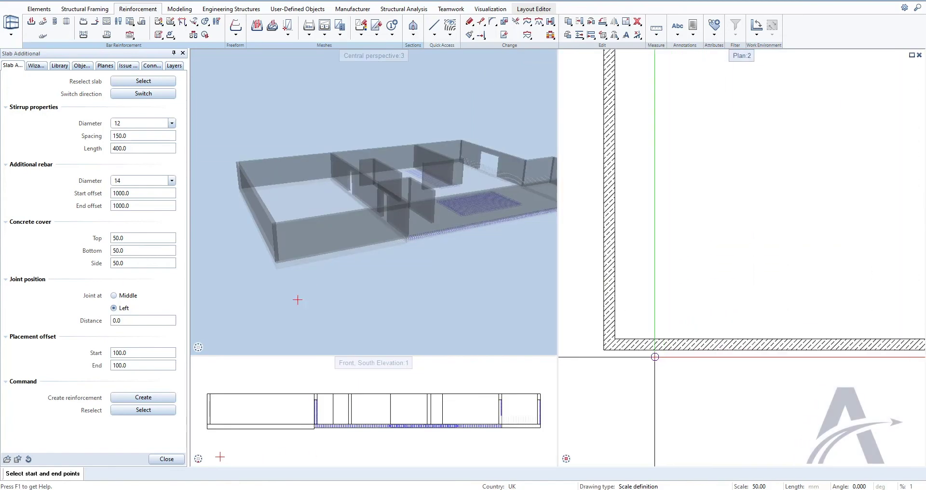
scroll(636, 247, up, 5)
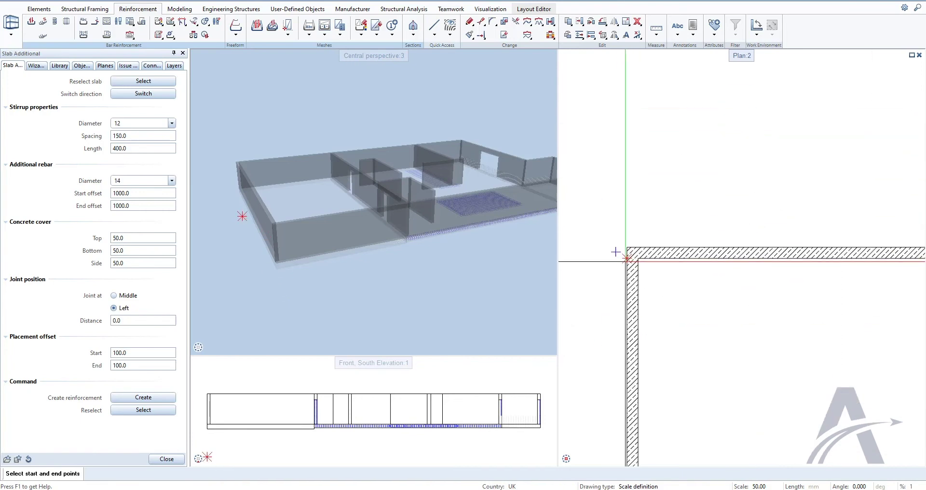
click(647, 292)
scroll(646, 292, down, 2)
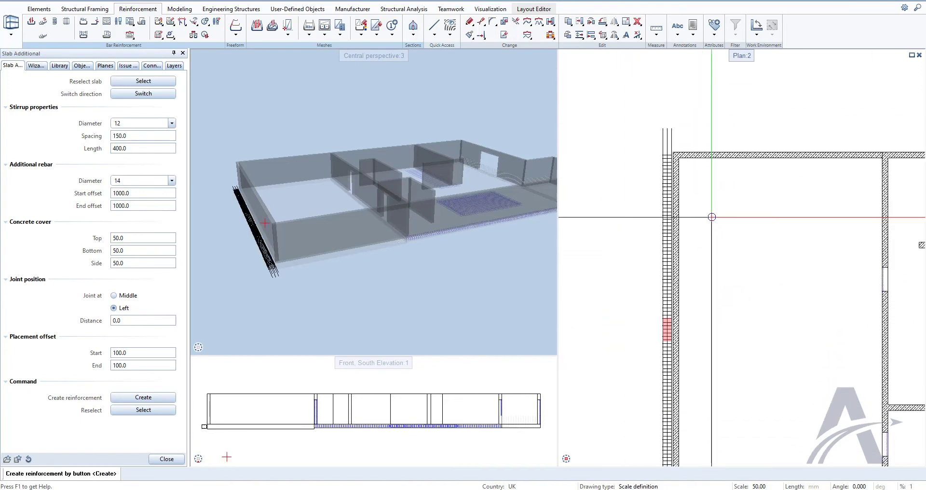
scroll(707, 231, down, 2)
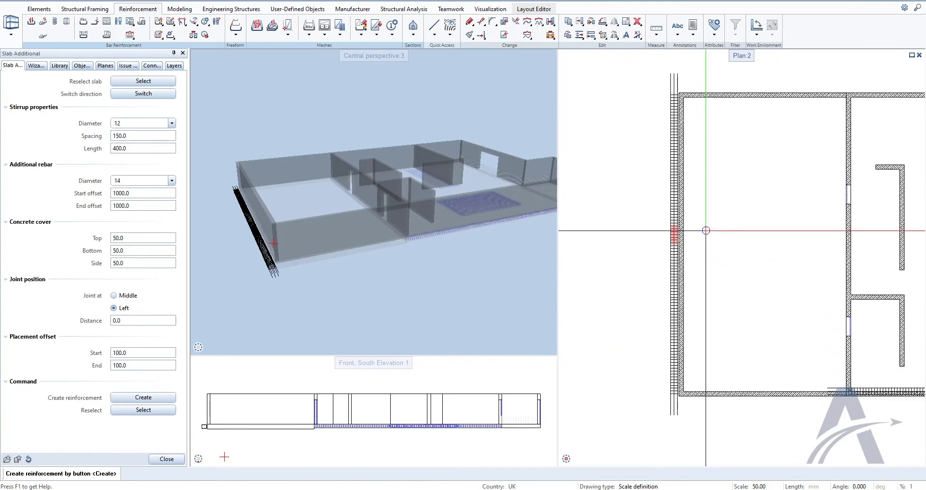
click(144, 95)
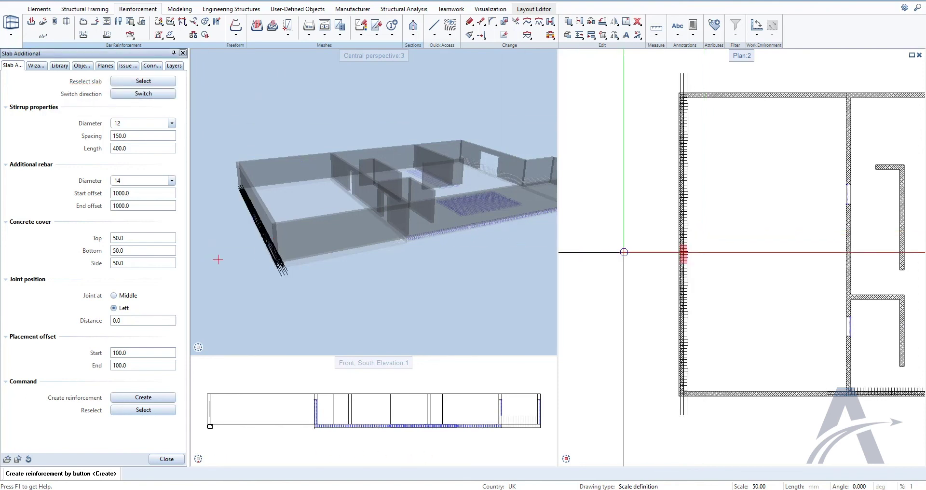
click(144, 397)
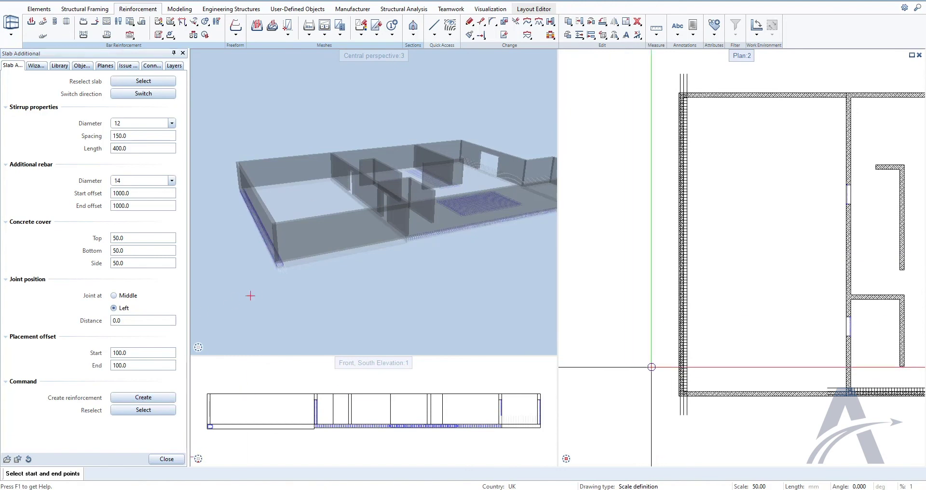
Step: Exit the reinforcement tool with Esc and orbit along the slab edge to inspect the stirrup cage
key(Escape)
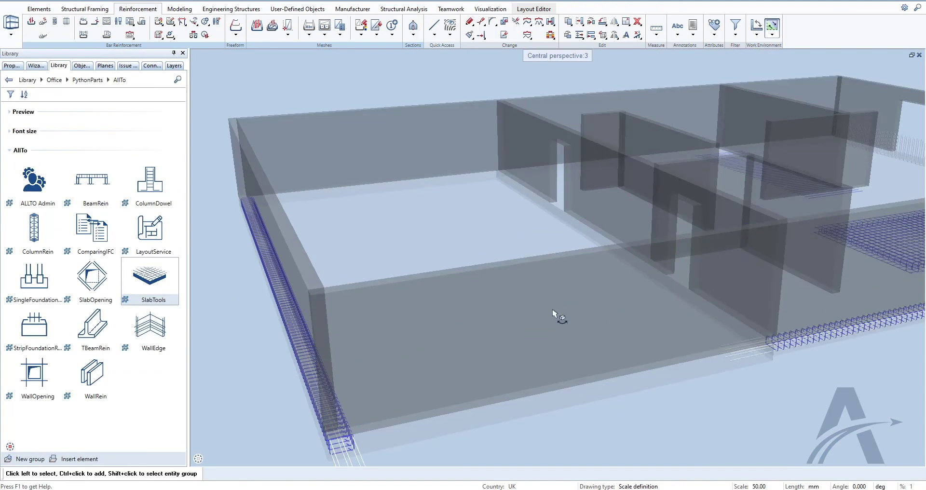
middle_drag(554, 314, 566, 378)
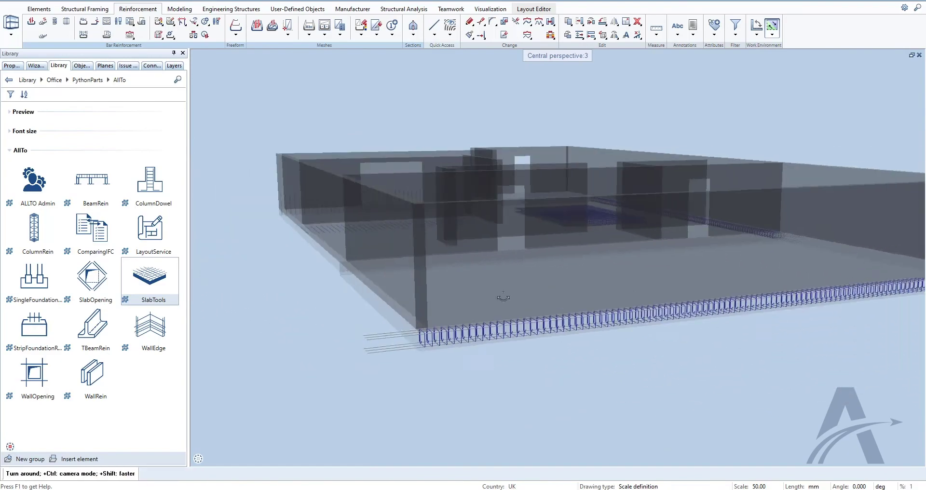
scroll(574, 377, down, 3)
scroll(583, 377, down, 3)
scroll(583, 376, down, 5)
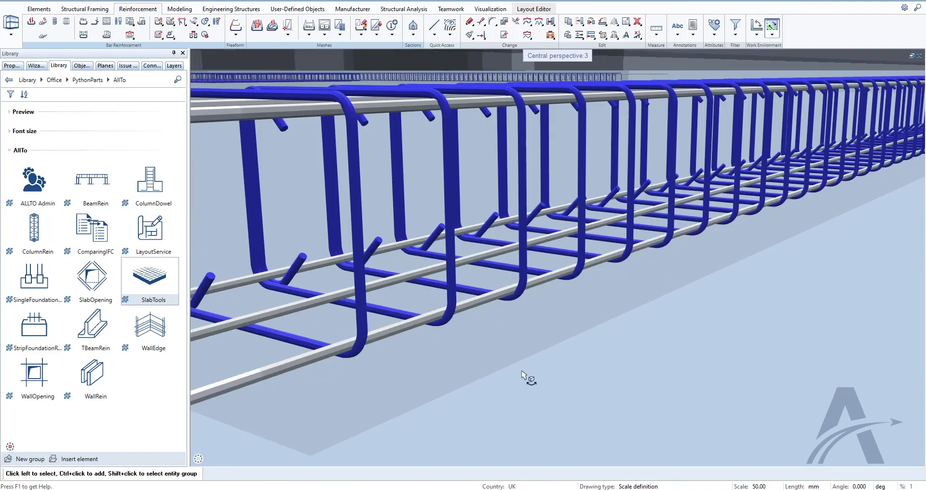
middle_drag(503, 364, 569, 374)
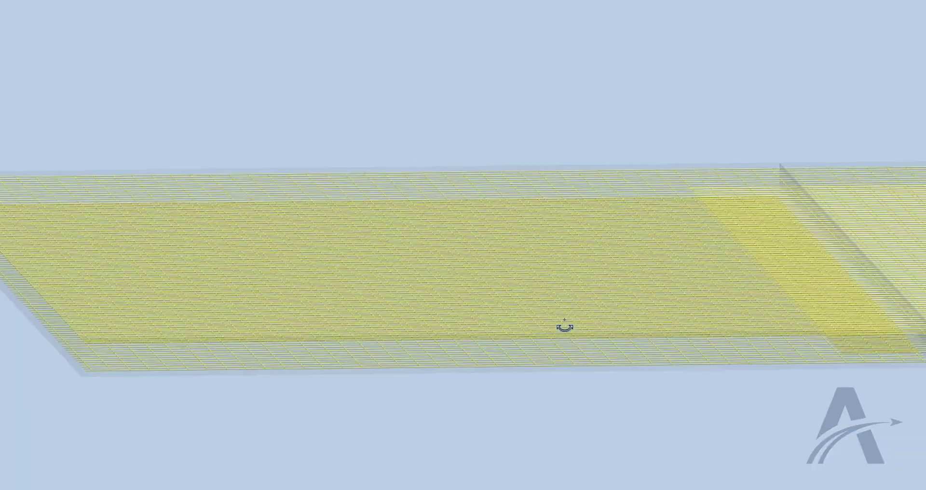
mouse_move(564, 328)
ctrl+middle_down()
mouse_move(358, 428)
mouse_move(150, 422)
mouse_move(597, 429)
ctrl+middle_up()
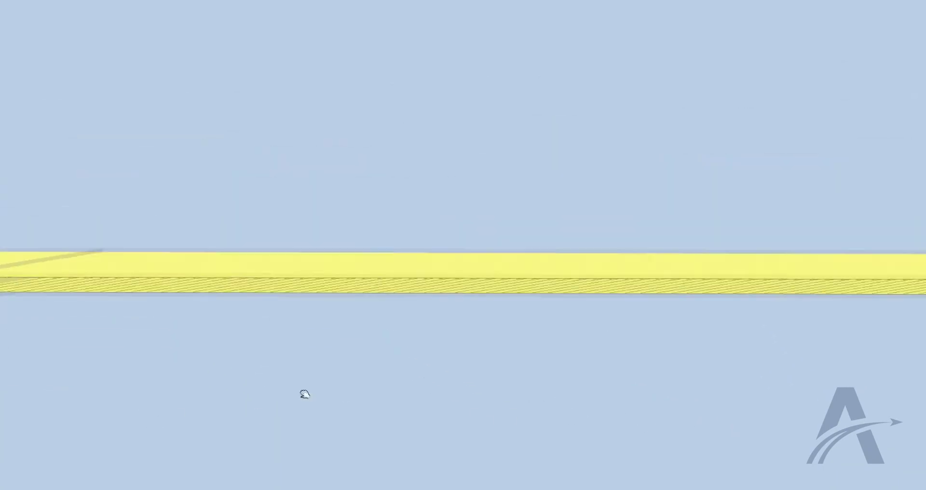